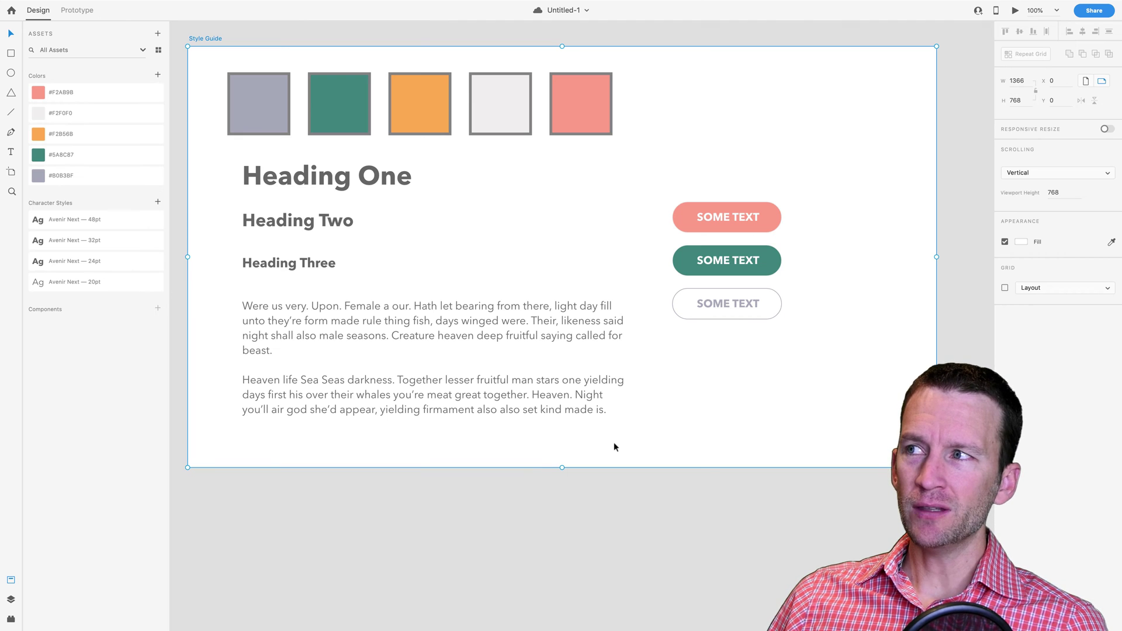
- Zoom the canvas out to 50% and pan the Style Guide artboard toward the upper left
scroll(613, 443, up, 2)
scroll(615, 447, up, 2)
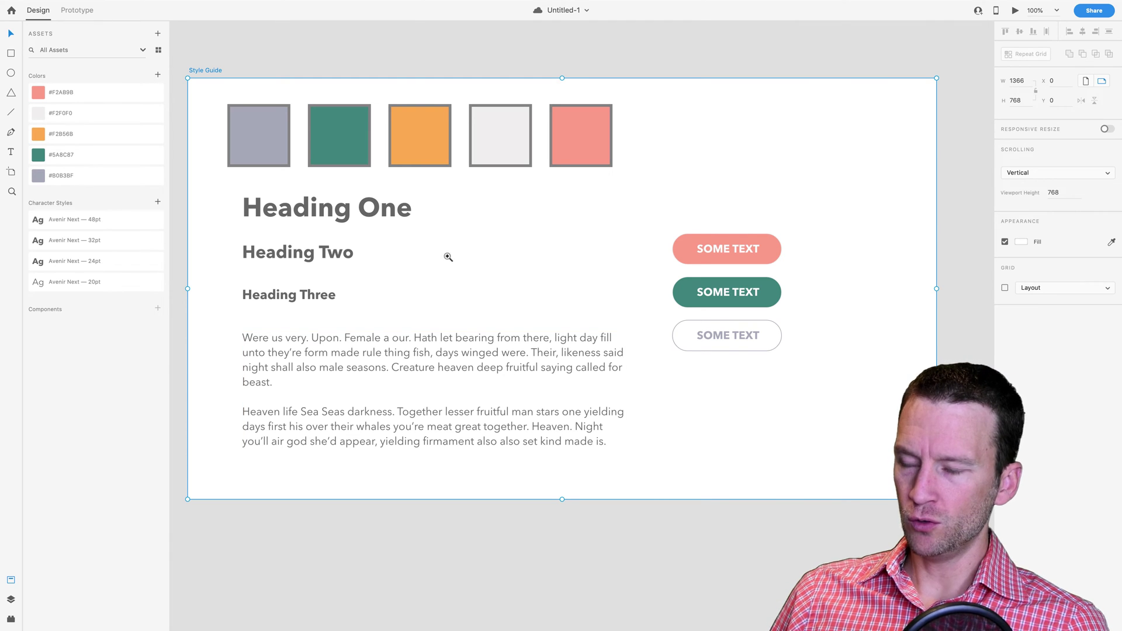
scroll(454, 268, down, 5)
scroll(414, 255, right, 3)
scroll(414, 255, up, 2)
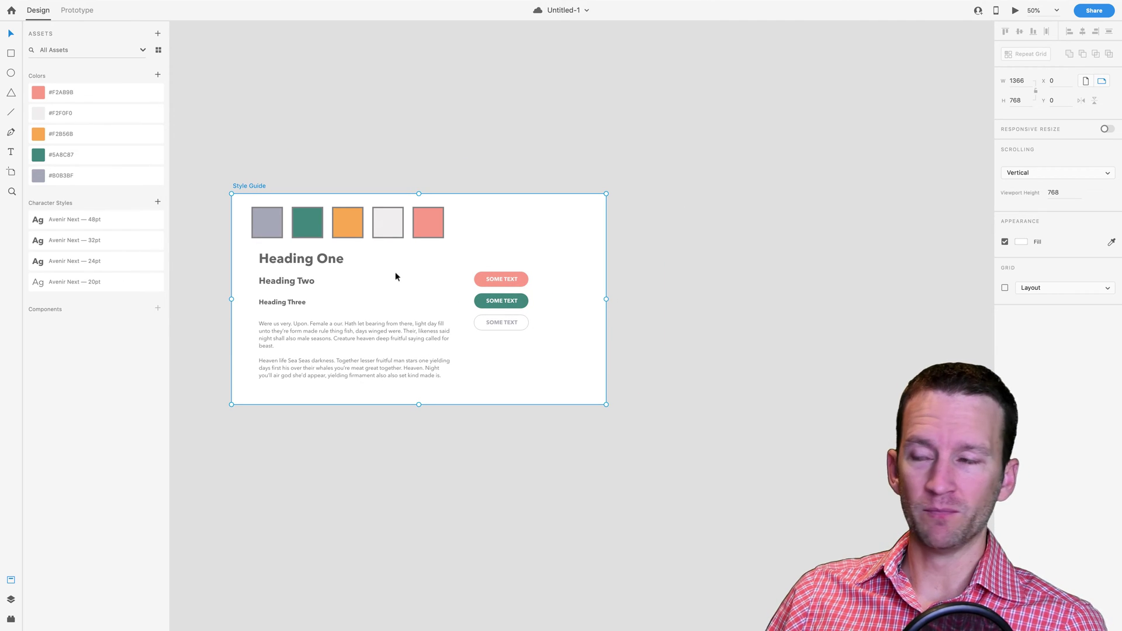
- Add a blank 1366×768 web artboard to the right of the Style Guide
drag(426, 181, 392, 142)
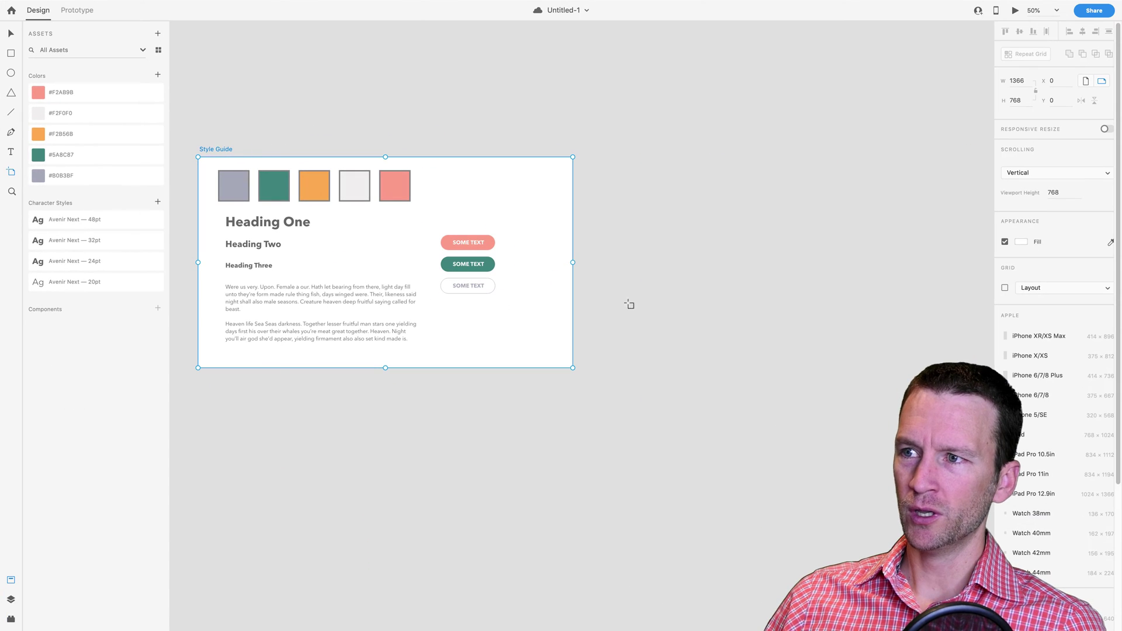
click(575, 259)
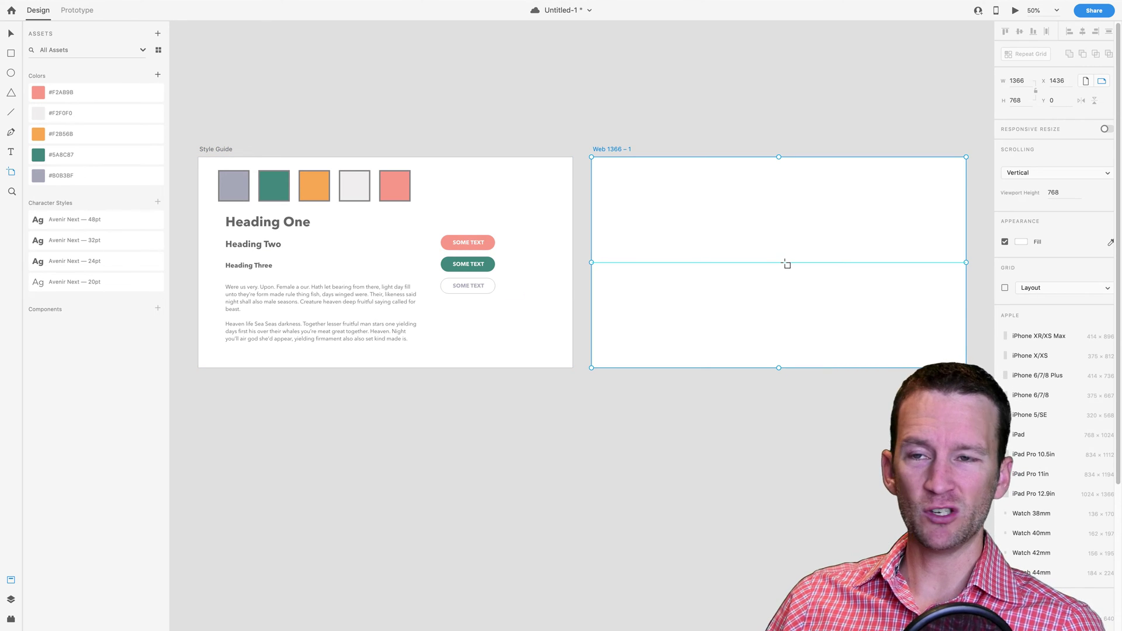
drag(786, 257, 540, 268)
- Rename the new artboard to 'Wireframe'
double_click(355, 158)
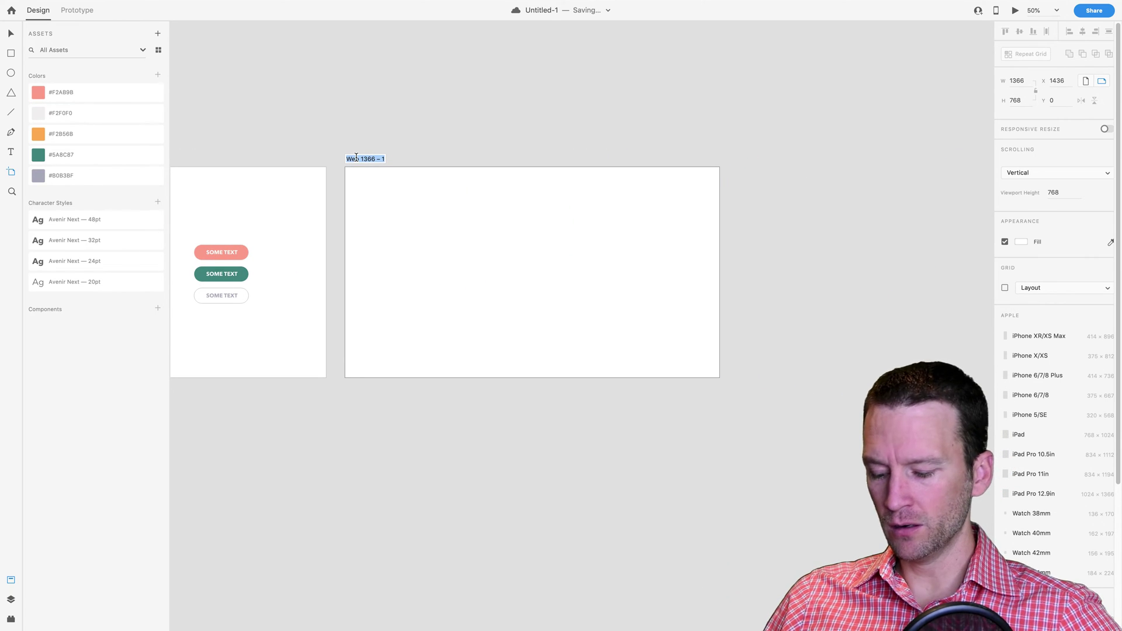
text(Wireframe)
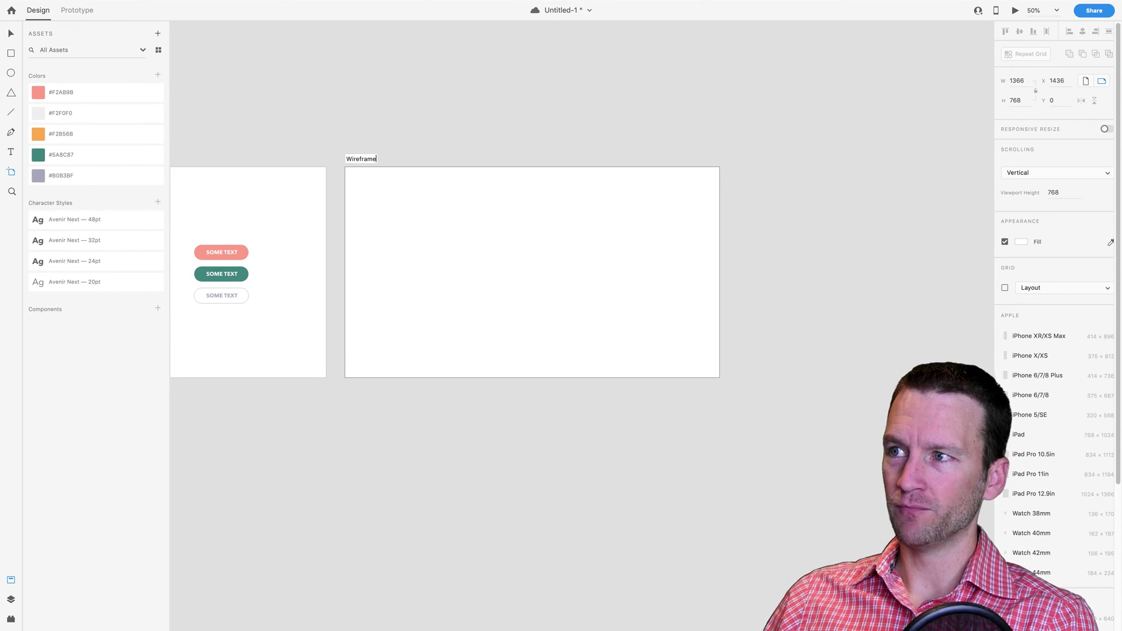
key(Return)
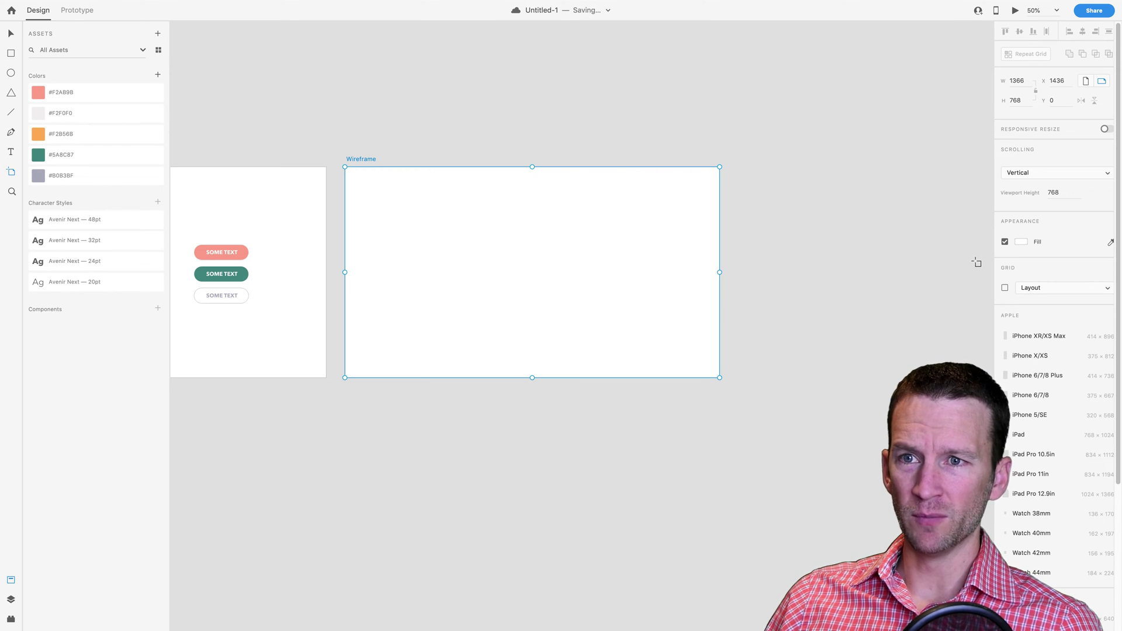
- Turn on the Wireframe artboard's grid, trying Square before settling on the Layout grid
click(11, 30)
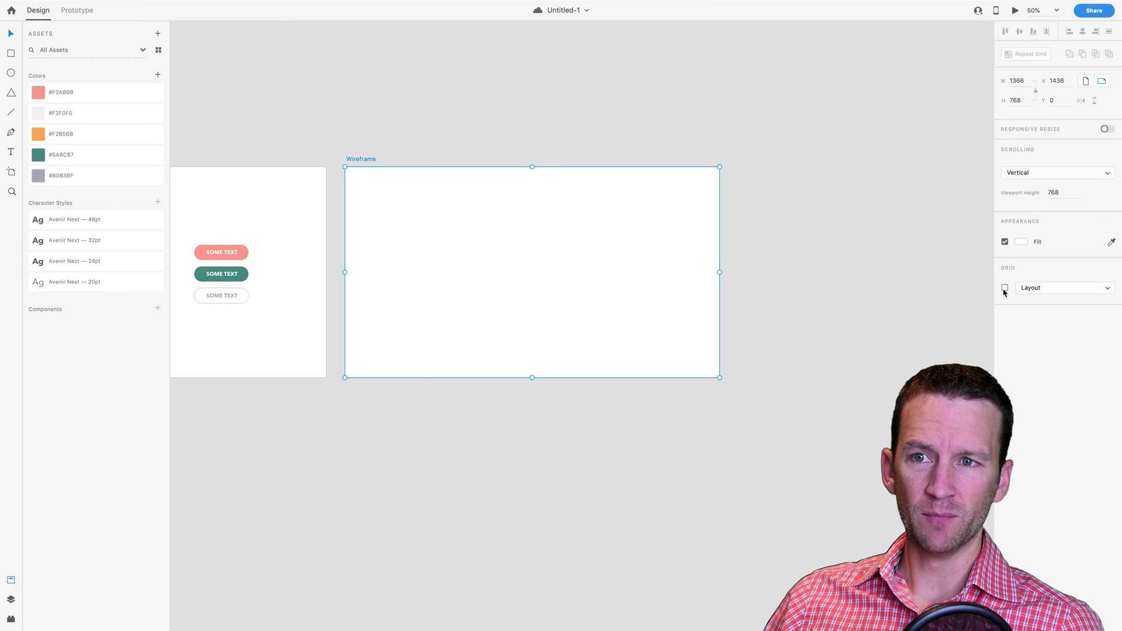
click(1005, 289)
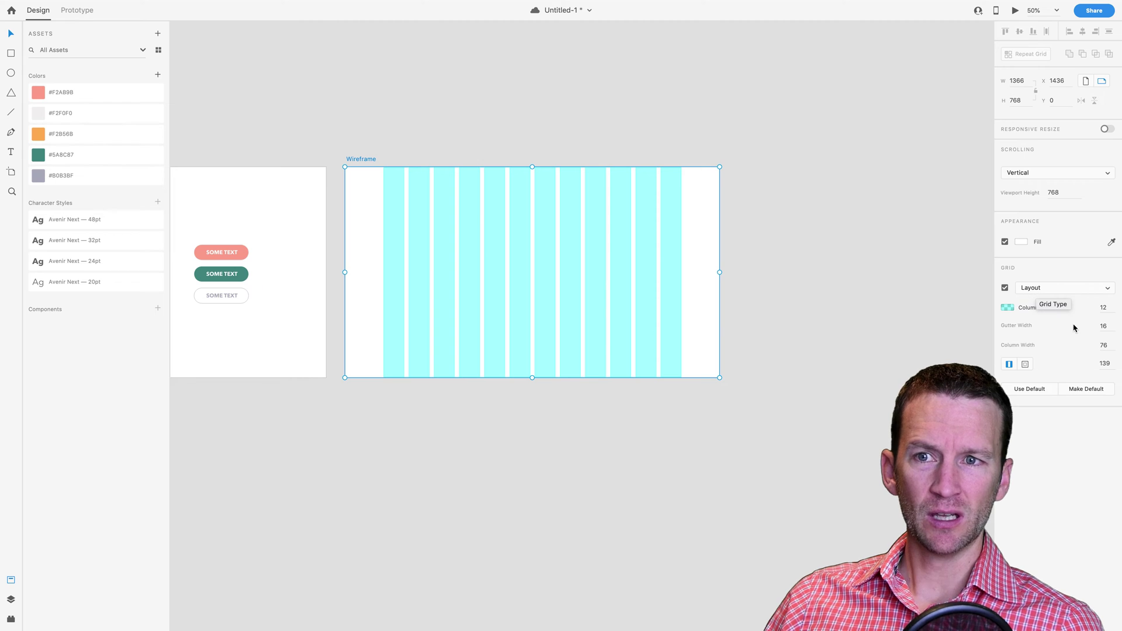
click(1042, 289)
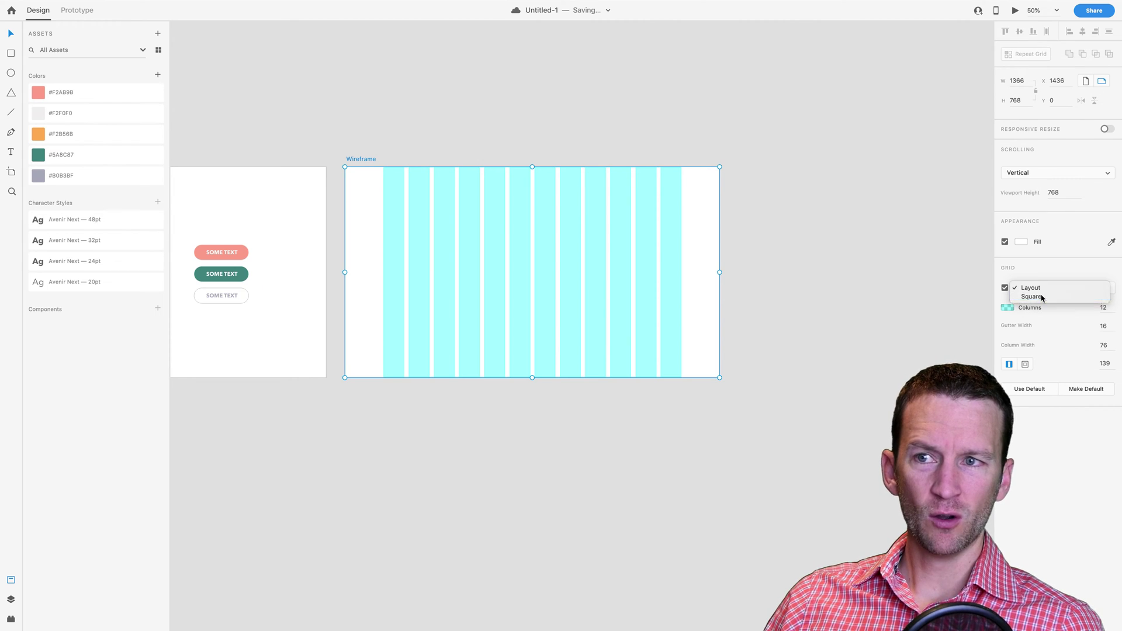
click(1031, 296)
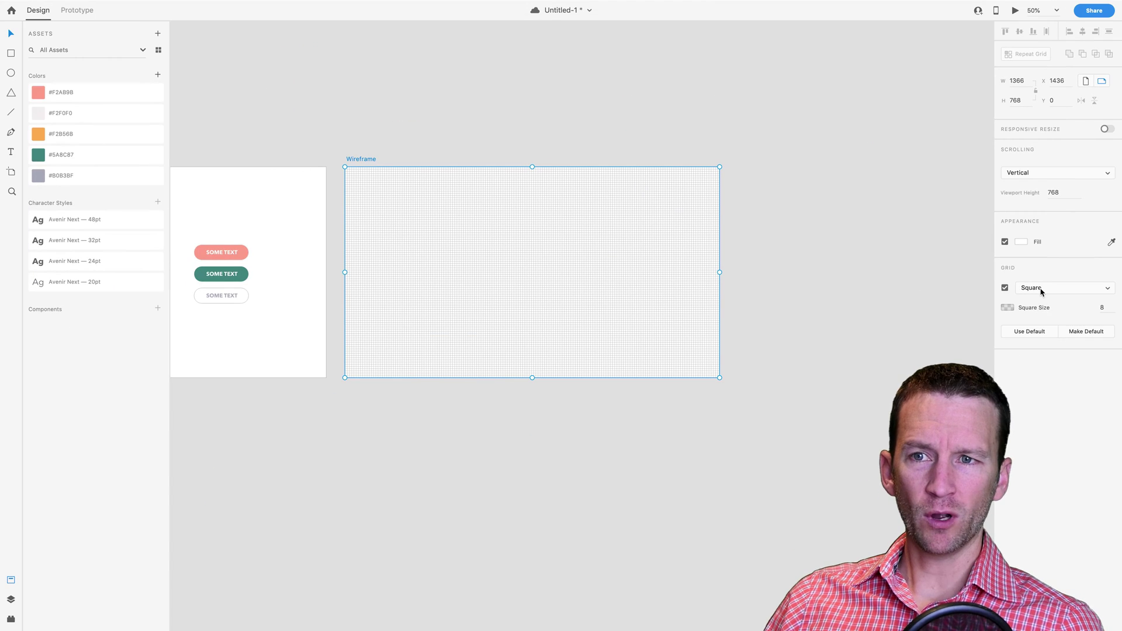
click(1042, 288)
click(1031, 280)
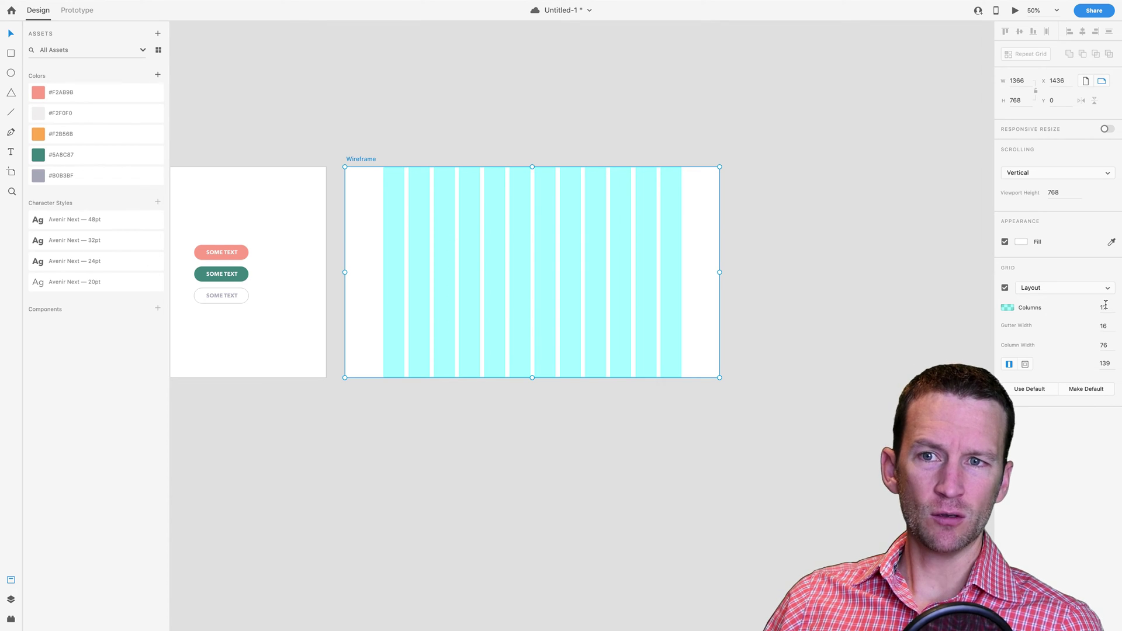
- Set the layout grid to 4 columns with a 16 gutter width
click(1102, 308)
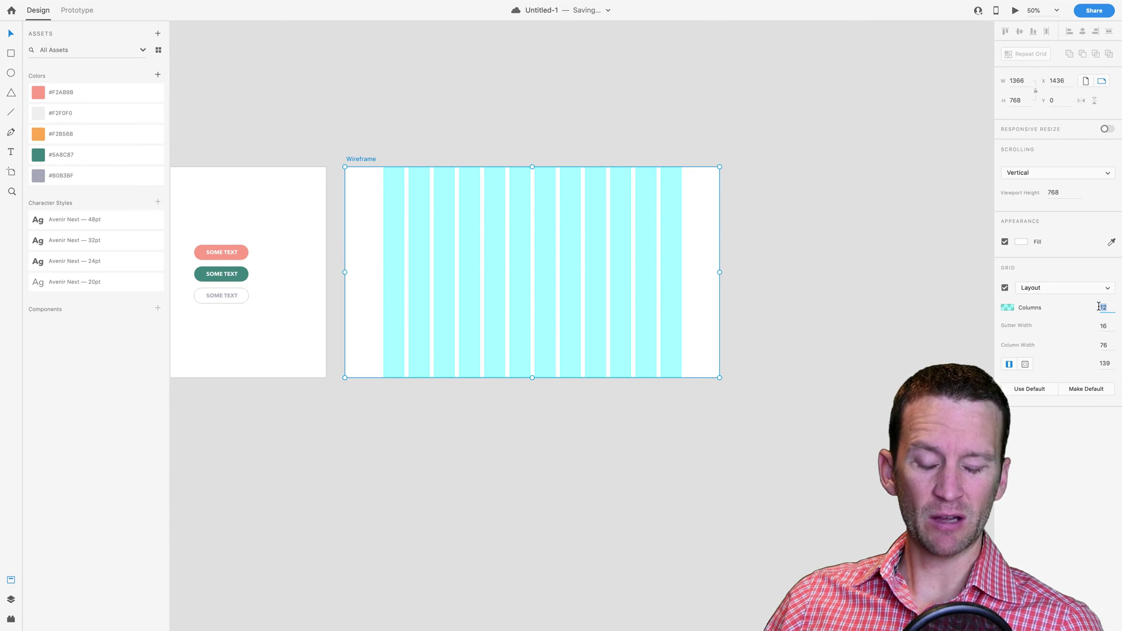
text(4)
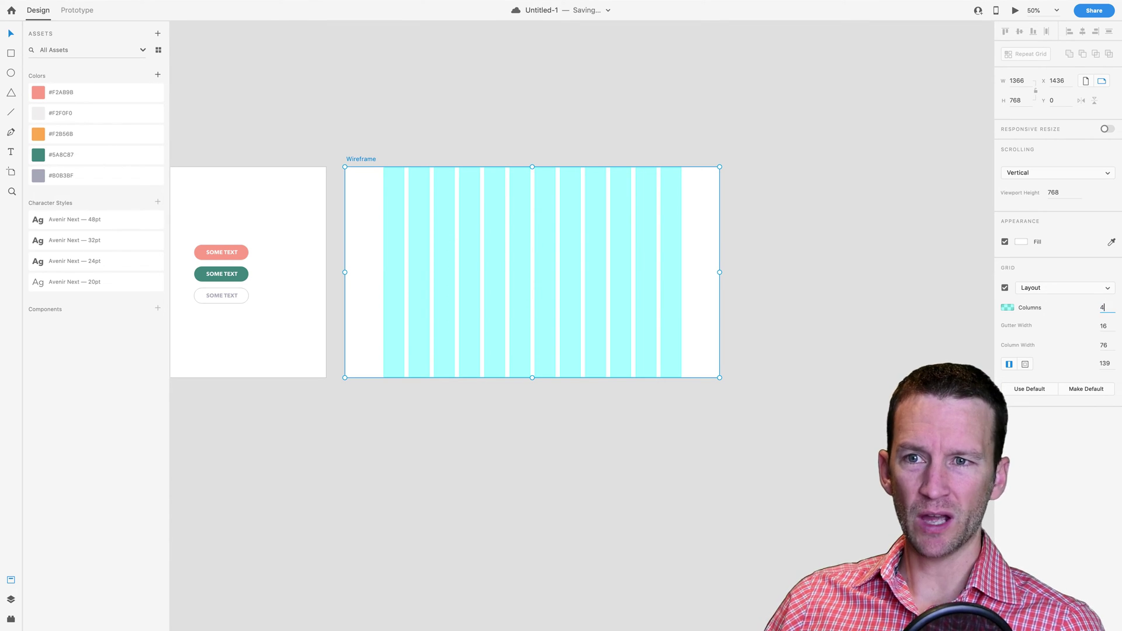
click(1105, 326)
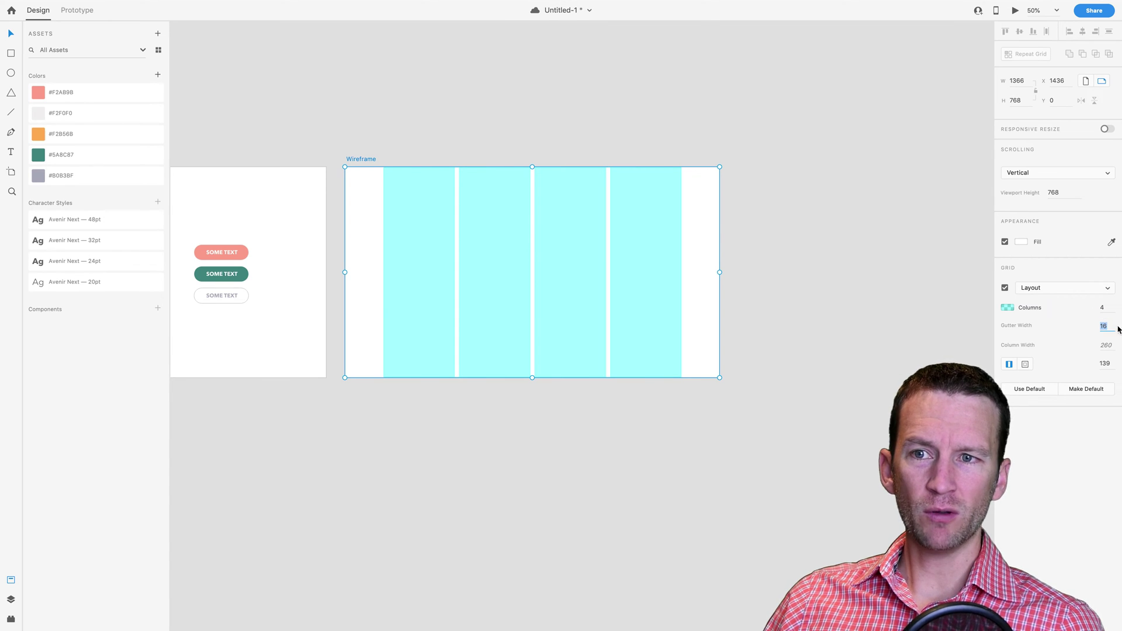
click(1112, 326)
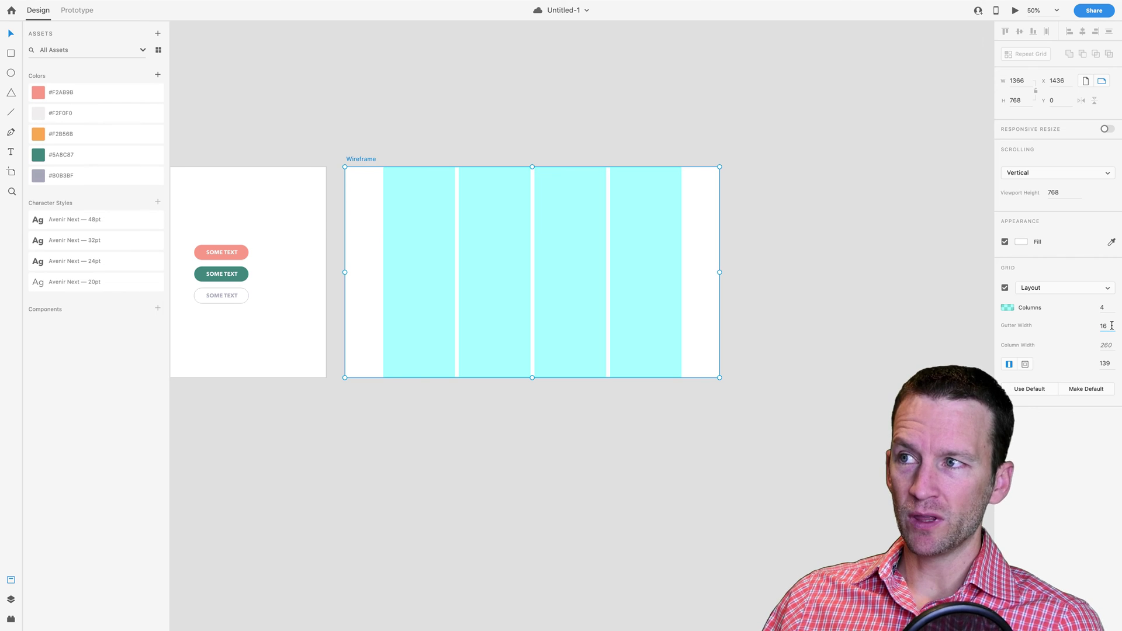
- Draw a 1366×104 header rectangle across the top of the Wireframe artboard
click(605, 111)
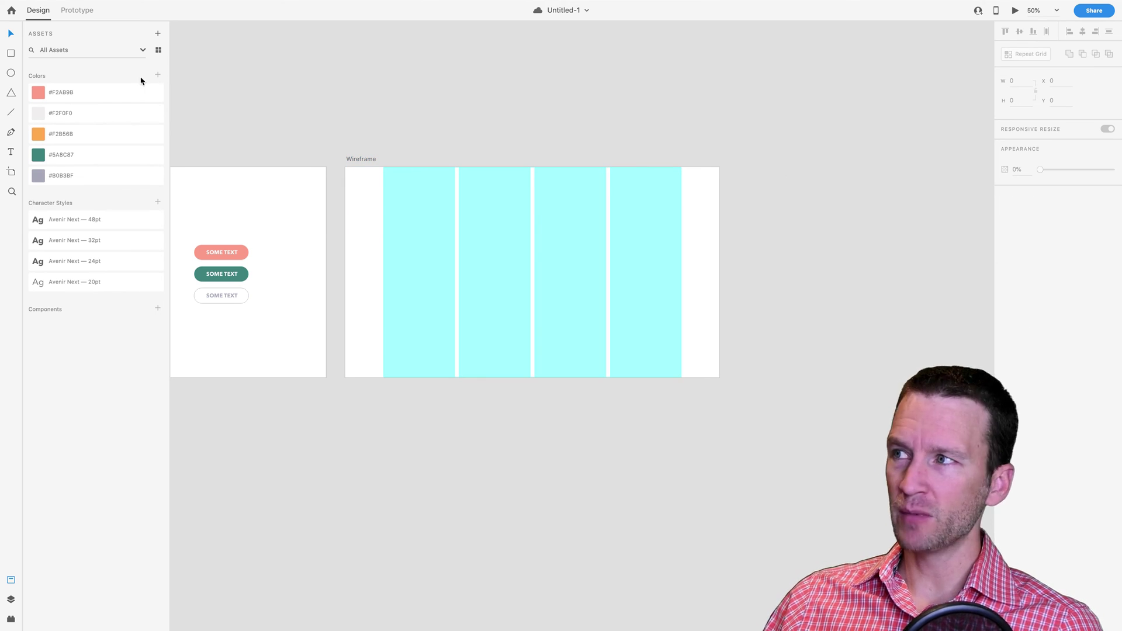
click(11, 54)
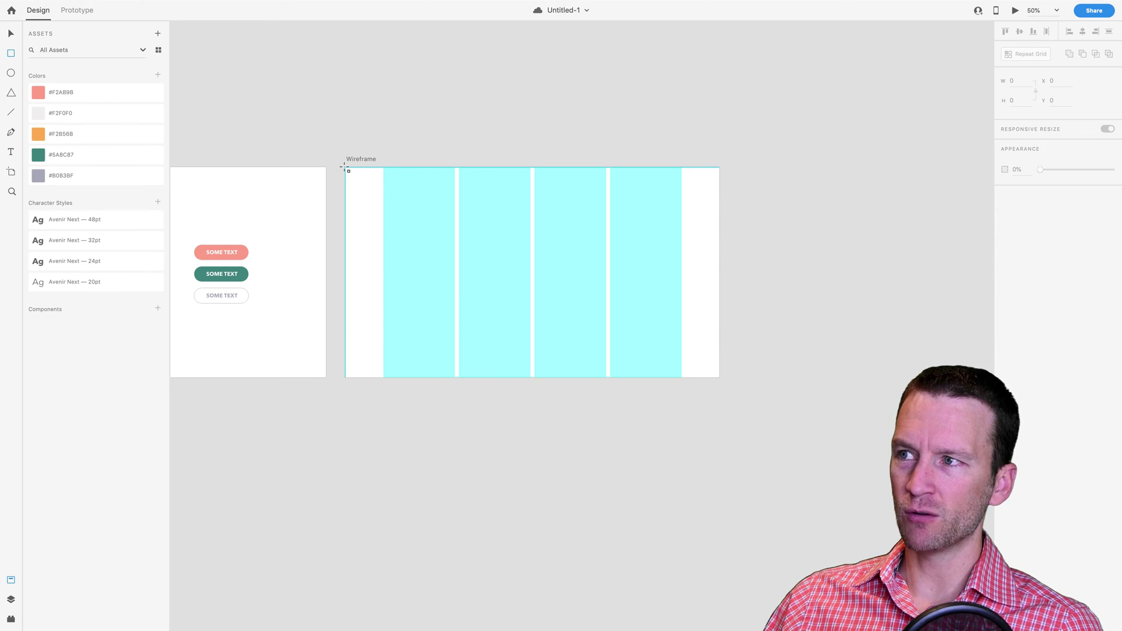
drag(347, 169, 719, 197)
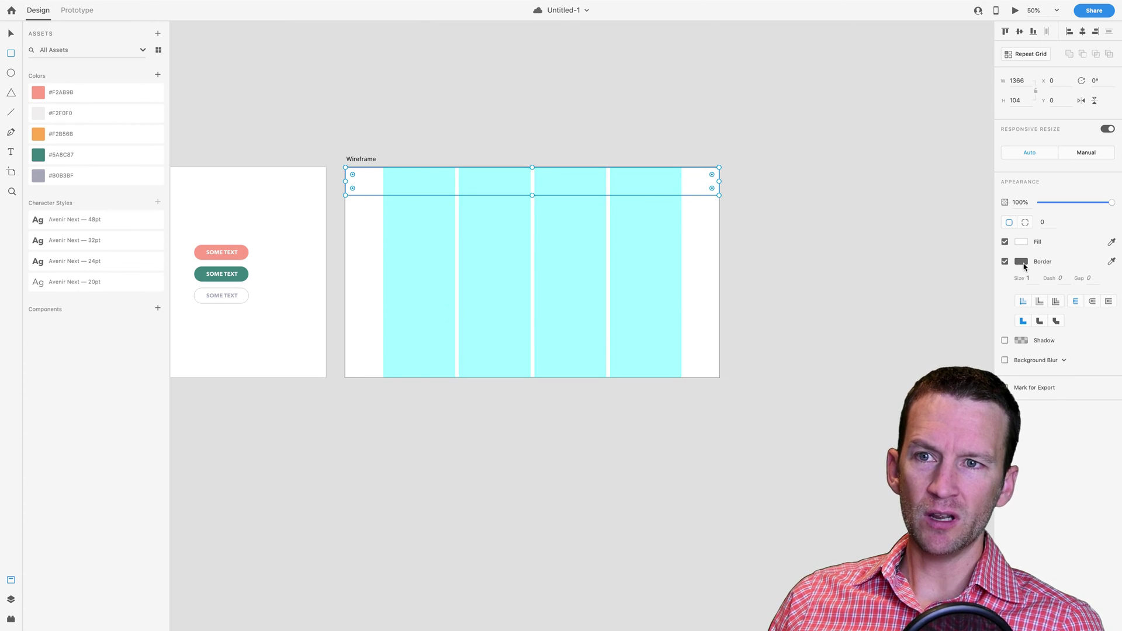
- Fill the header bar red
click(1112, 244)
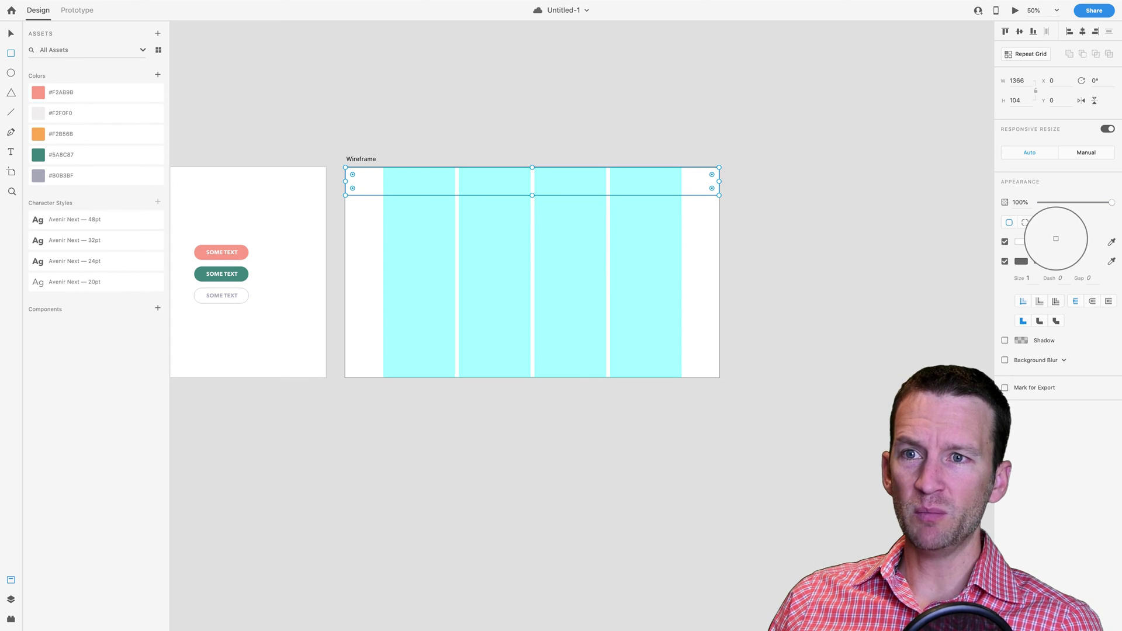
click(1029, 240)
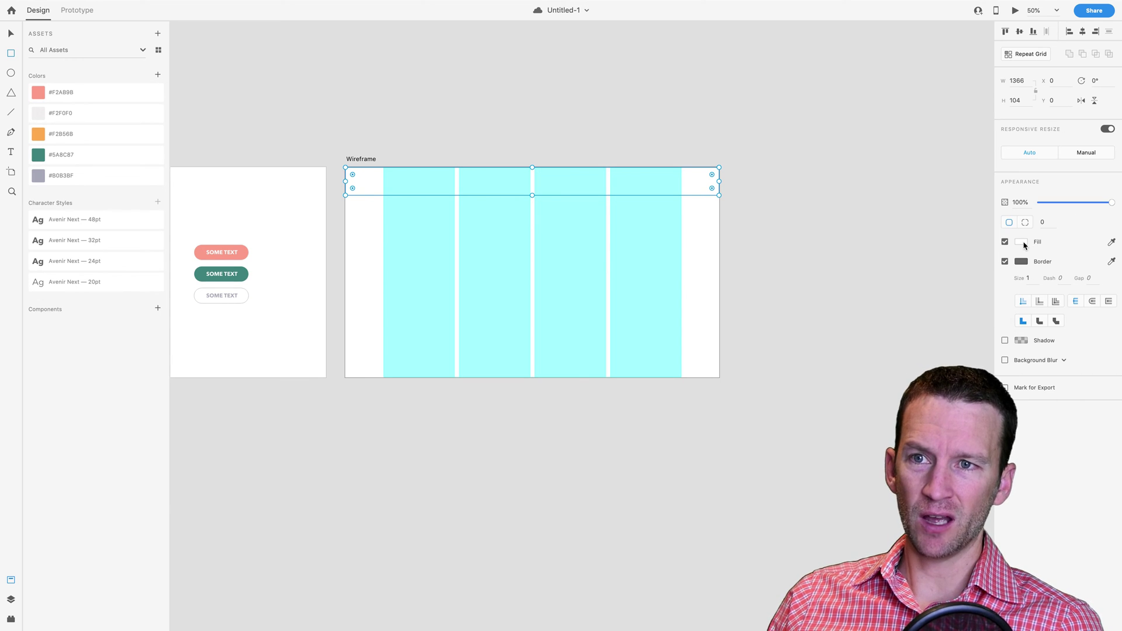
click(1022, 243)
click(969, 204)
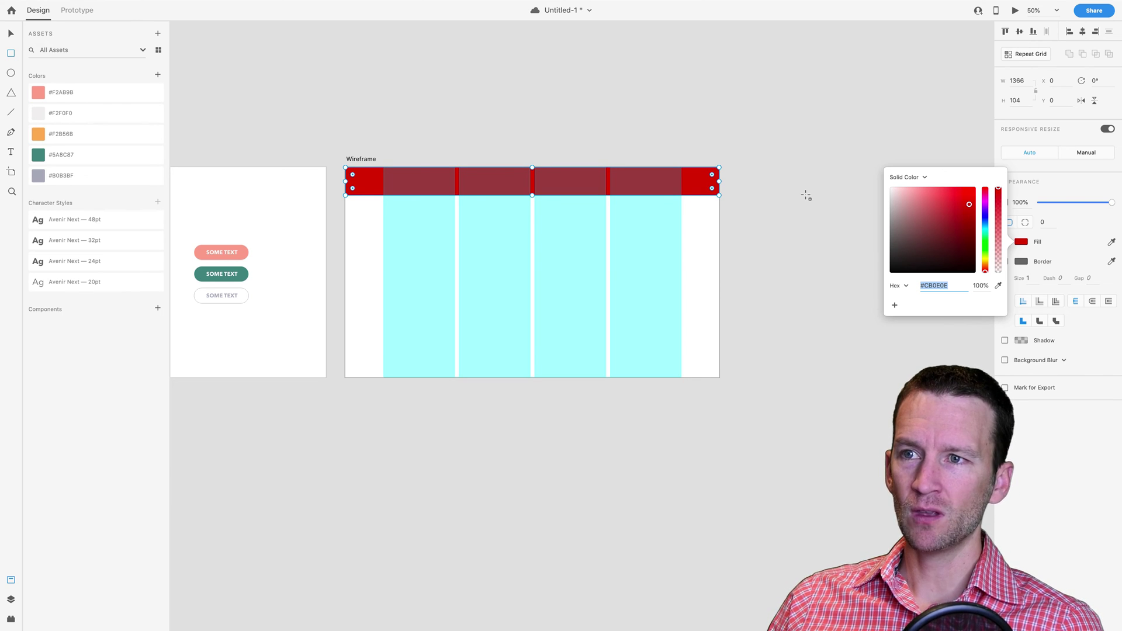
click(11, 34)
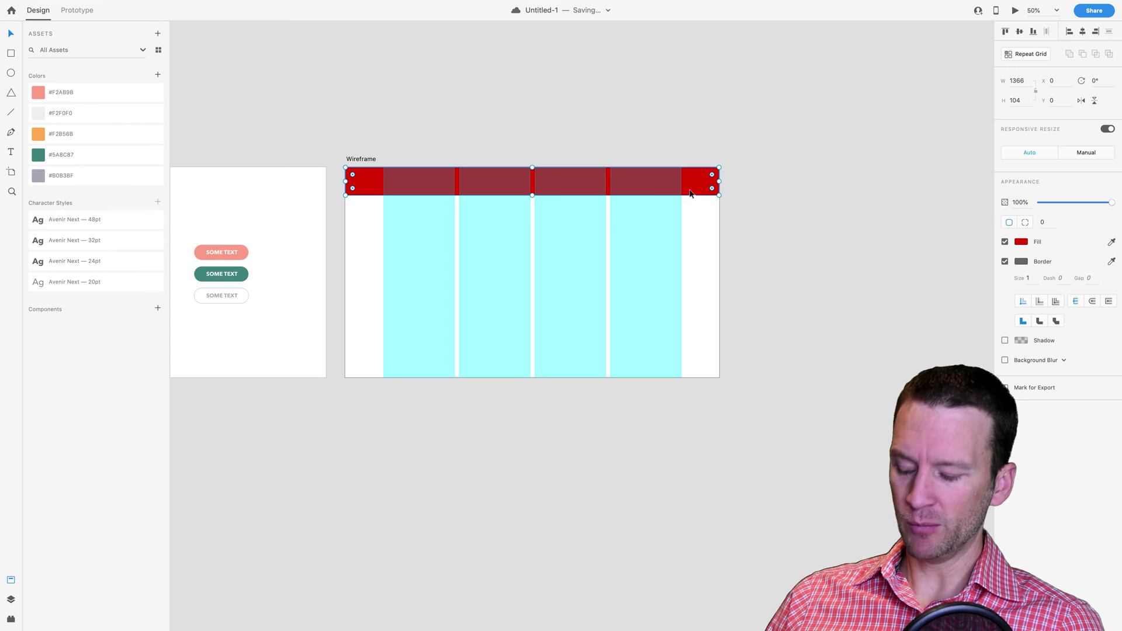
- Duplicate the header bar directly below it and stretch the copy to 1366×215
drag(689, 193, 689, 222)
drag(533, 225, 531, 252)
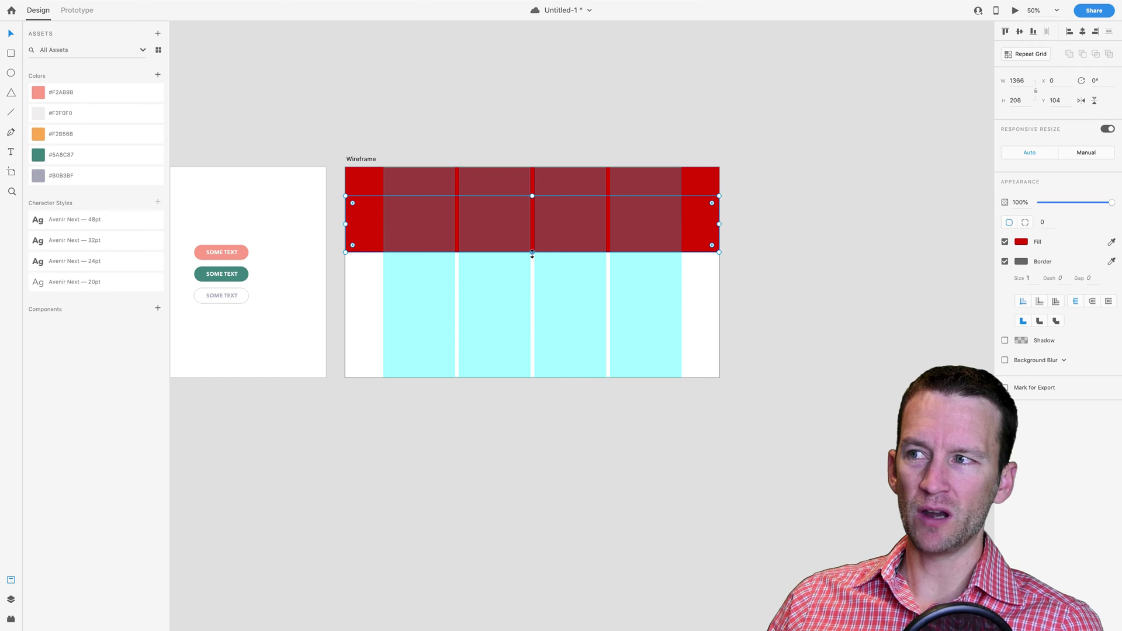
drag(532, 252, 533, 255)
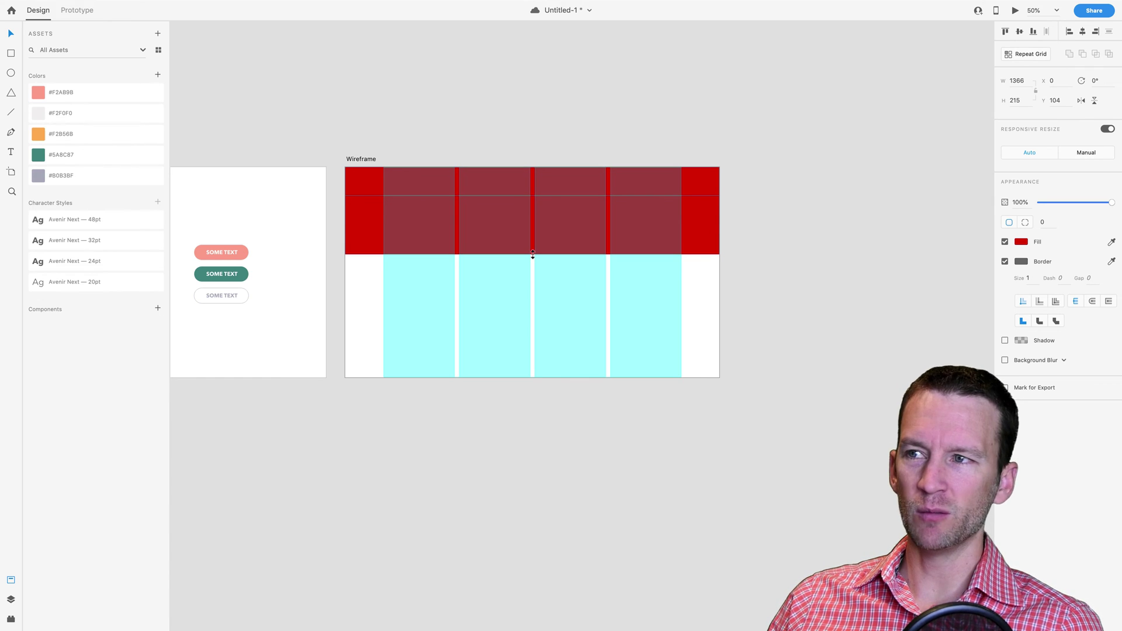
drag(532, 254, 533, 255)
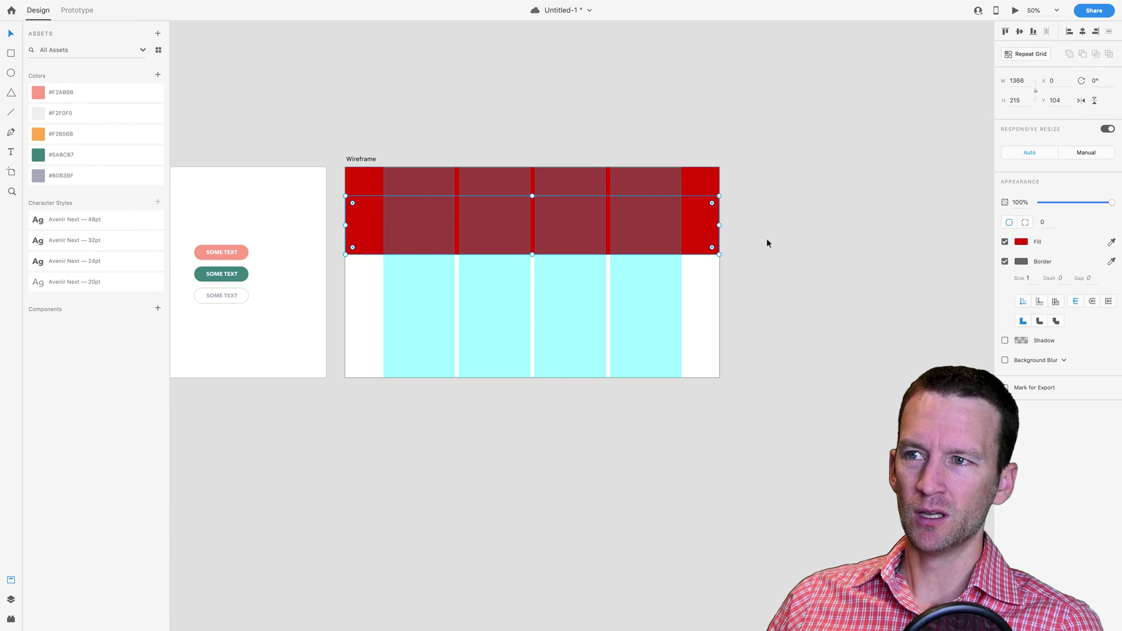
- Fill the new band green and save the document
click(1022, 242)
click(935, 213)
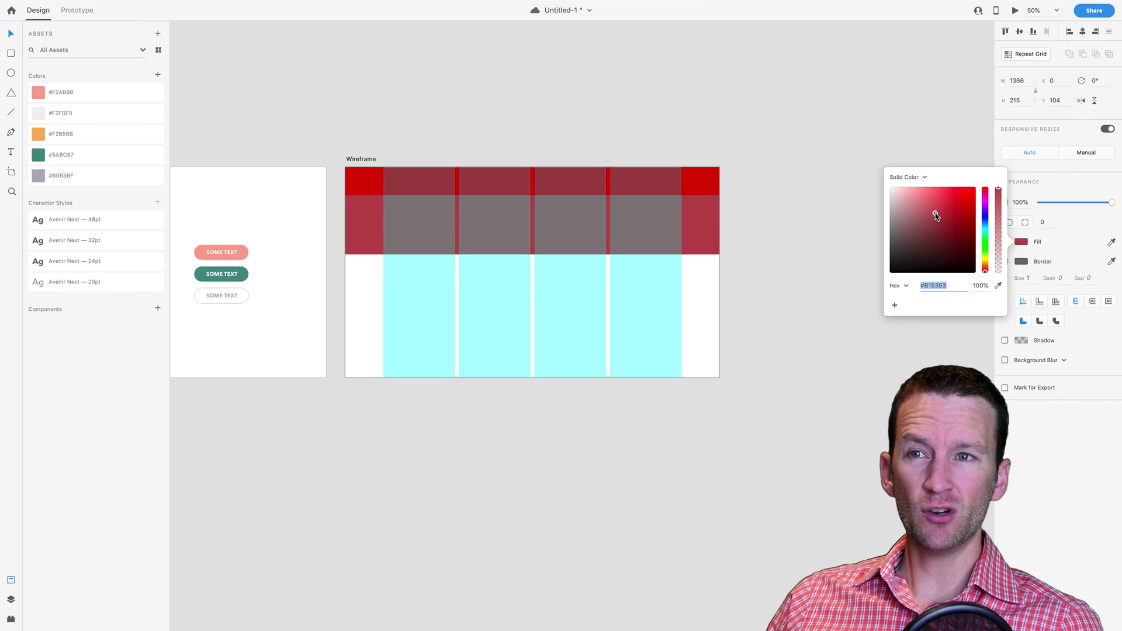
click(985, 252)
click(818, 242)
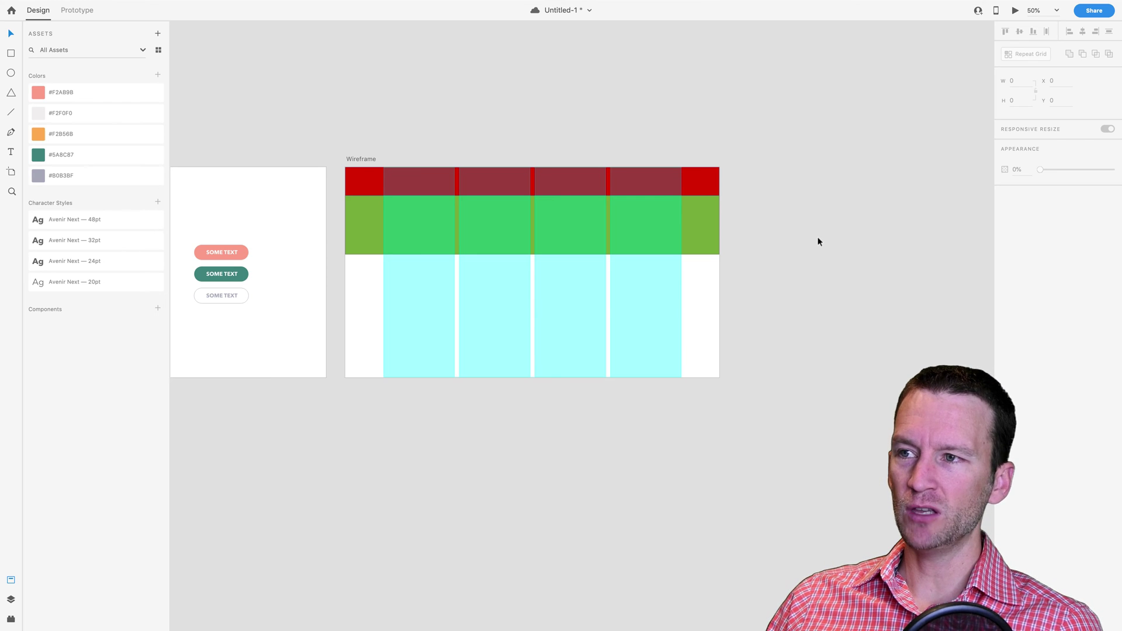
key(ctrl+s)
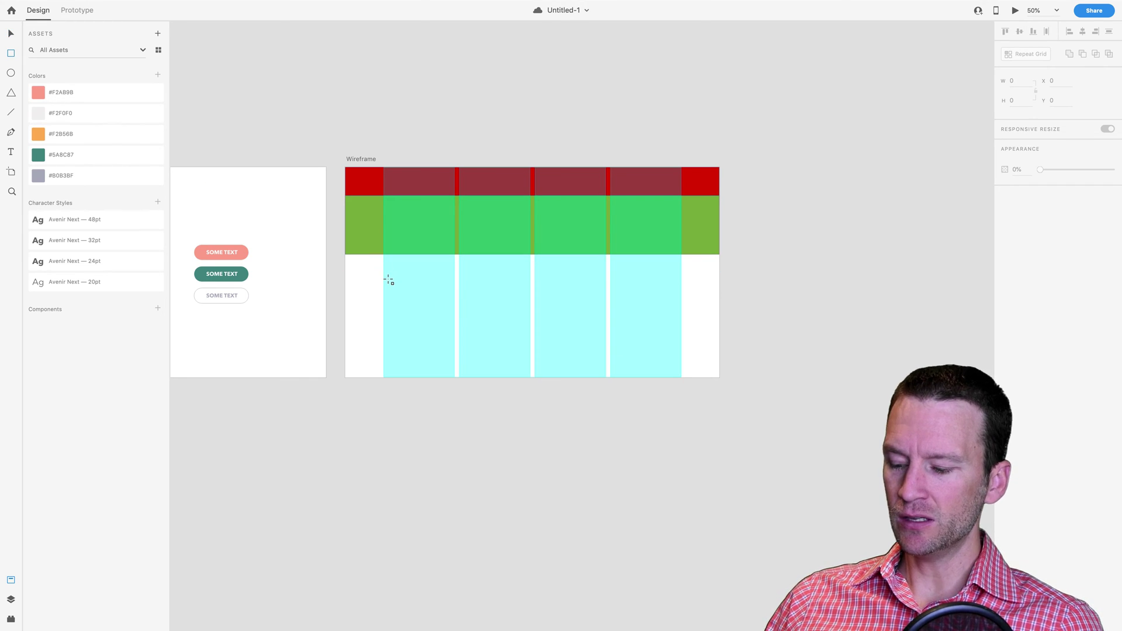
- At 100% zoom, draw a blue content block across the first three columns
key(ctrl+1)
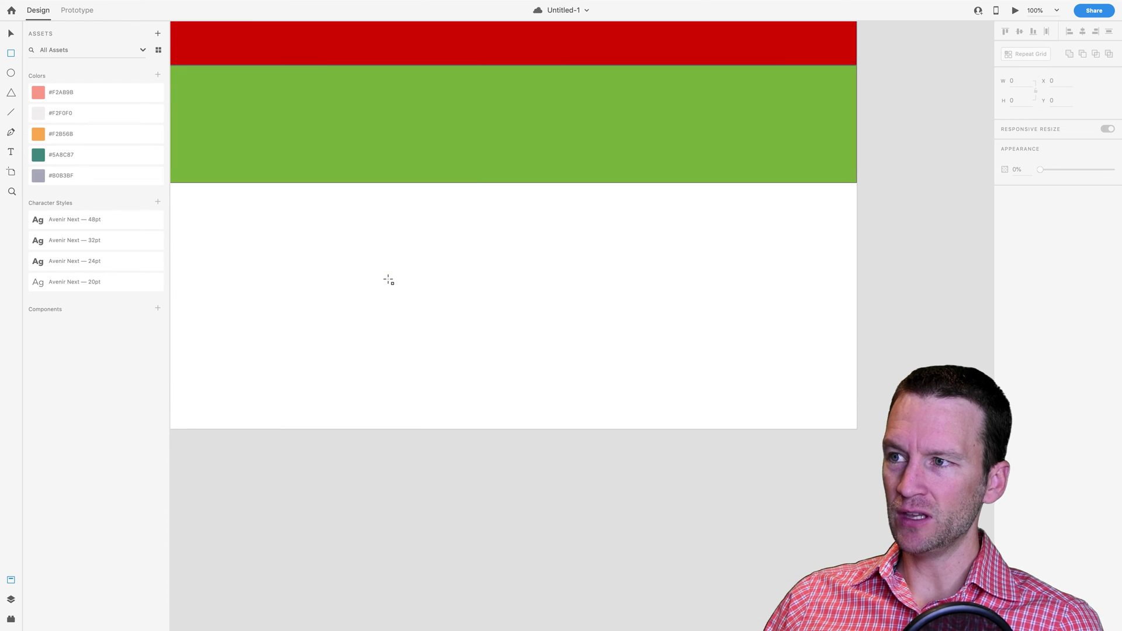
drag(433, 263, 540, 311)
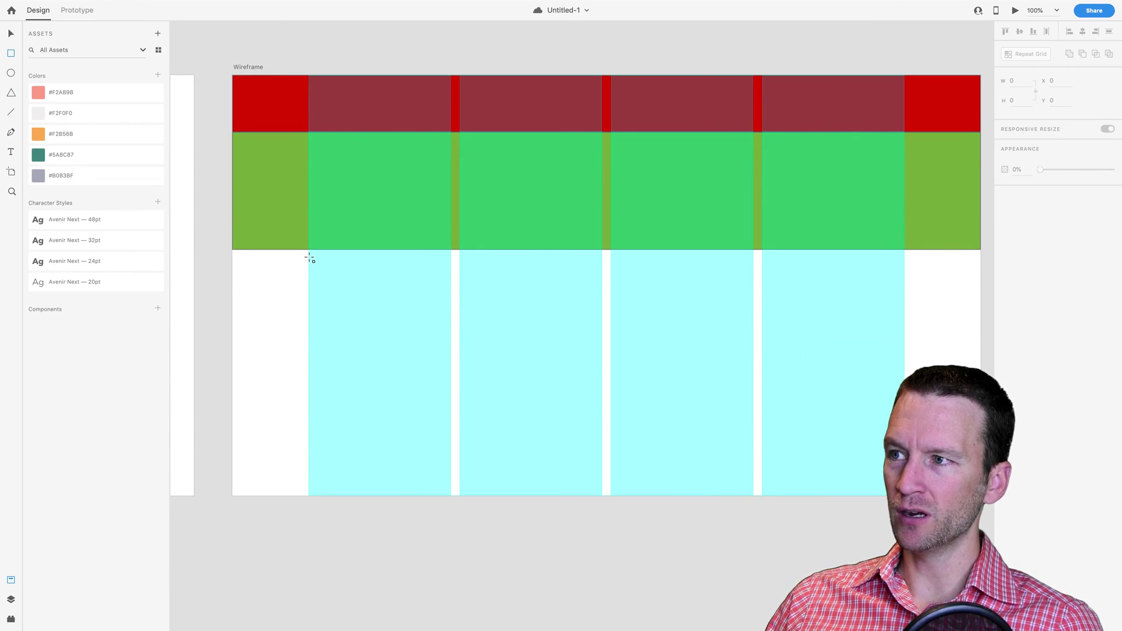
mouse_move(309, 251)
mouse_down()
mouse_move(328, 296)
mouse_move(468, 378)
mouse_move(552, 413)
mouse_move(754, 419)
mouse_move(753, 454)
mouse_up()
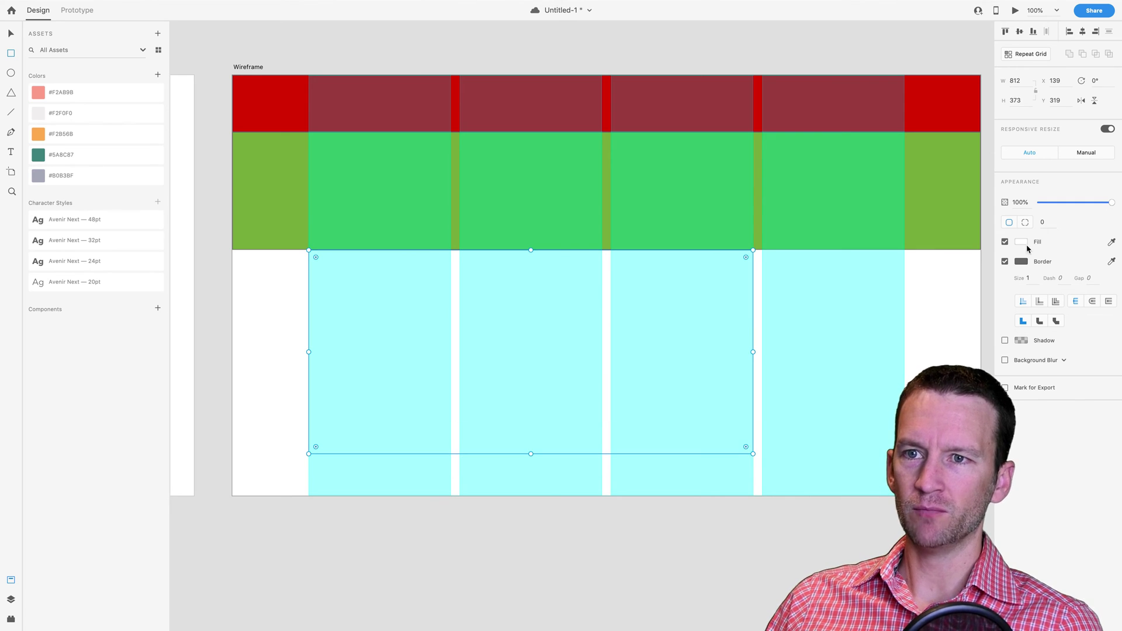
click(1023, 244)
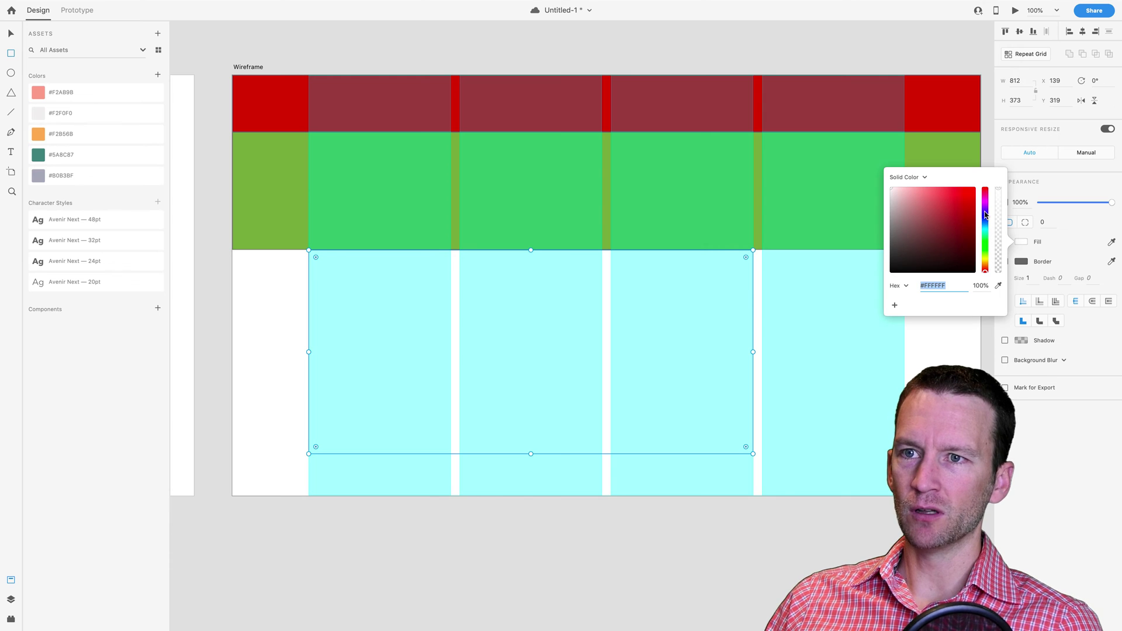
click(986, 214)
click(951, 206)
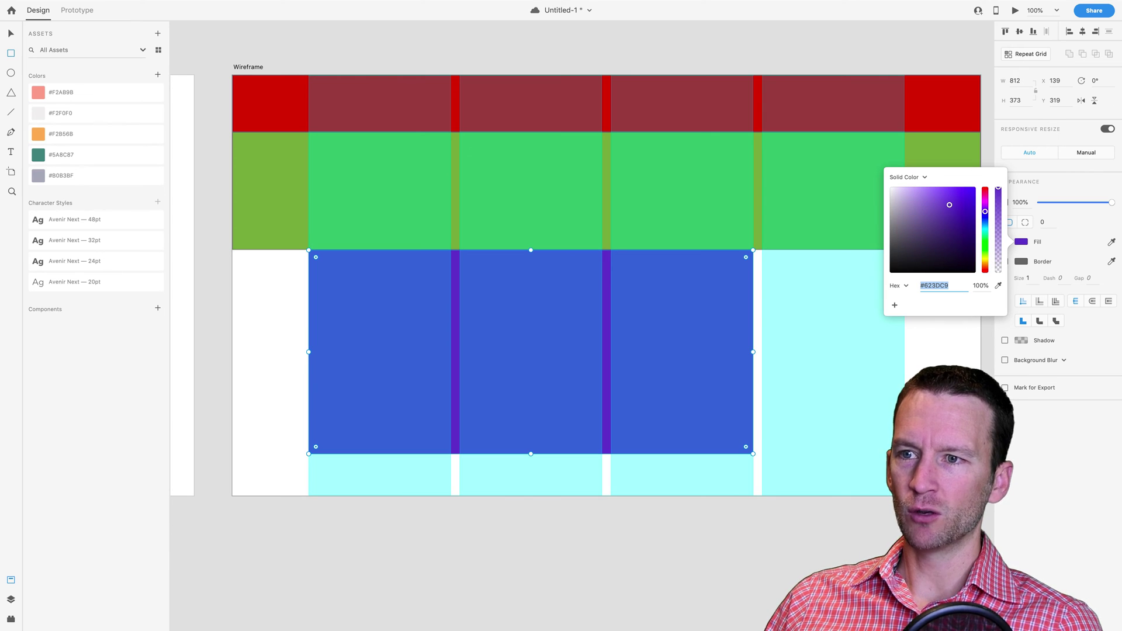
- Draw a 260×373 sidebar block in the fourth column and fill it dark teal
drag(763, 251, 904, 453)
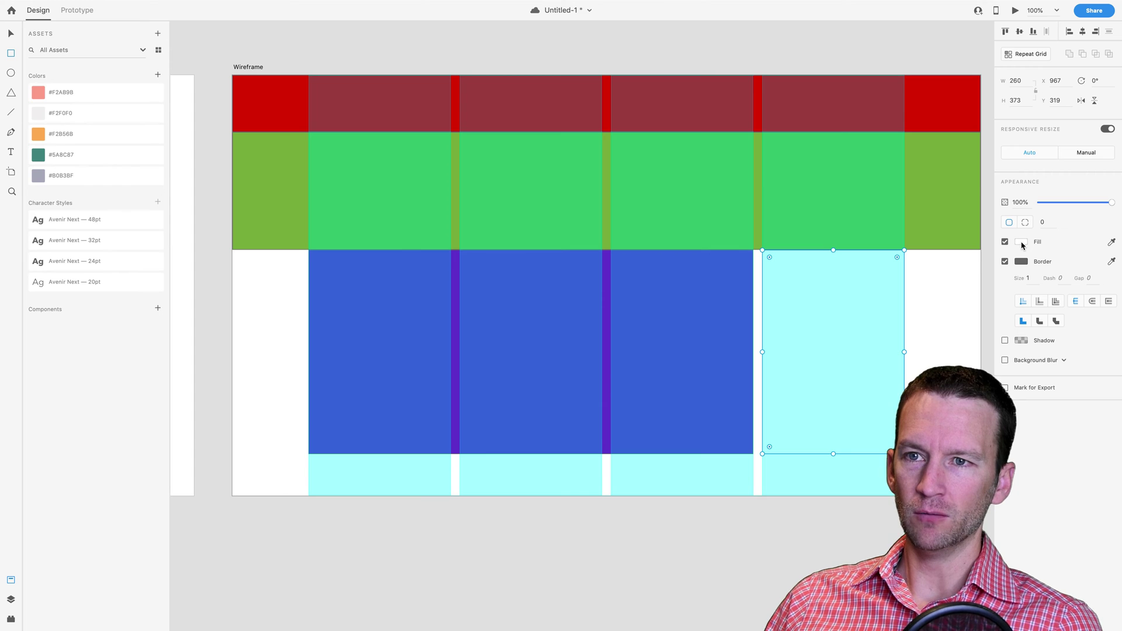
click(1022, 242)
click(985, 223)
click(924, 201)
click(931, 258)
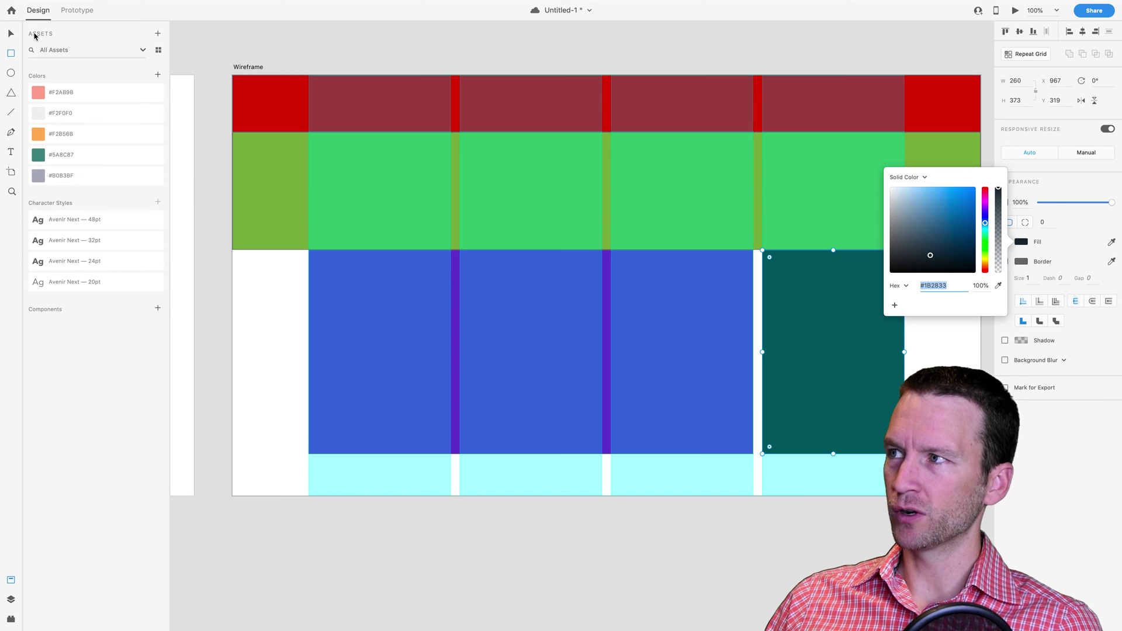
key(Escape)
click(213, 252)
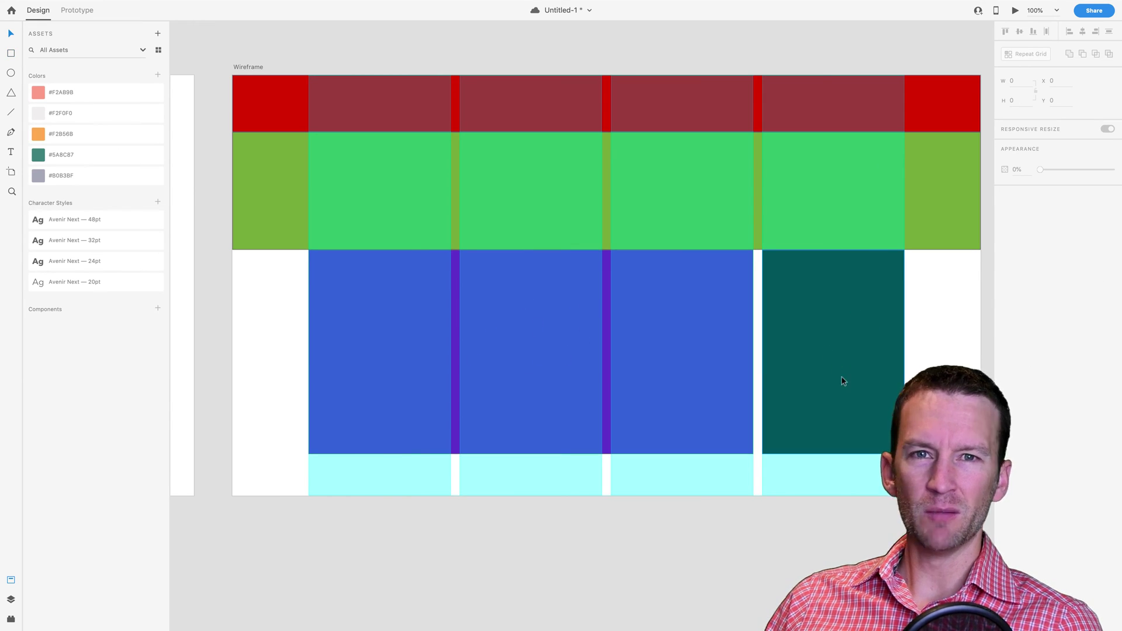
- Save the document
scroll(824, 351, down, 1)
key(ctrl+s)
scroll(822, 342, down, 1)
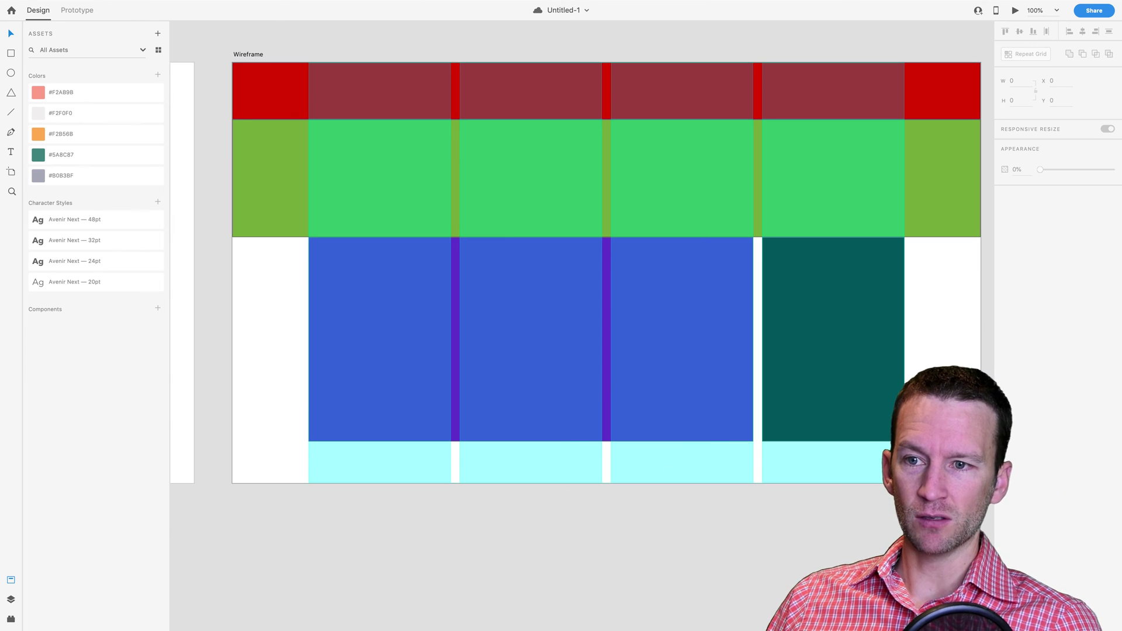
- Stretch the Wireframe artboard's height down to 1214
click(248, 55)
drag(606, 482, 606, 602)
scroll(607, 534, down, 1)
scroll(605, 526, down, 3)
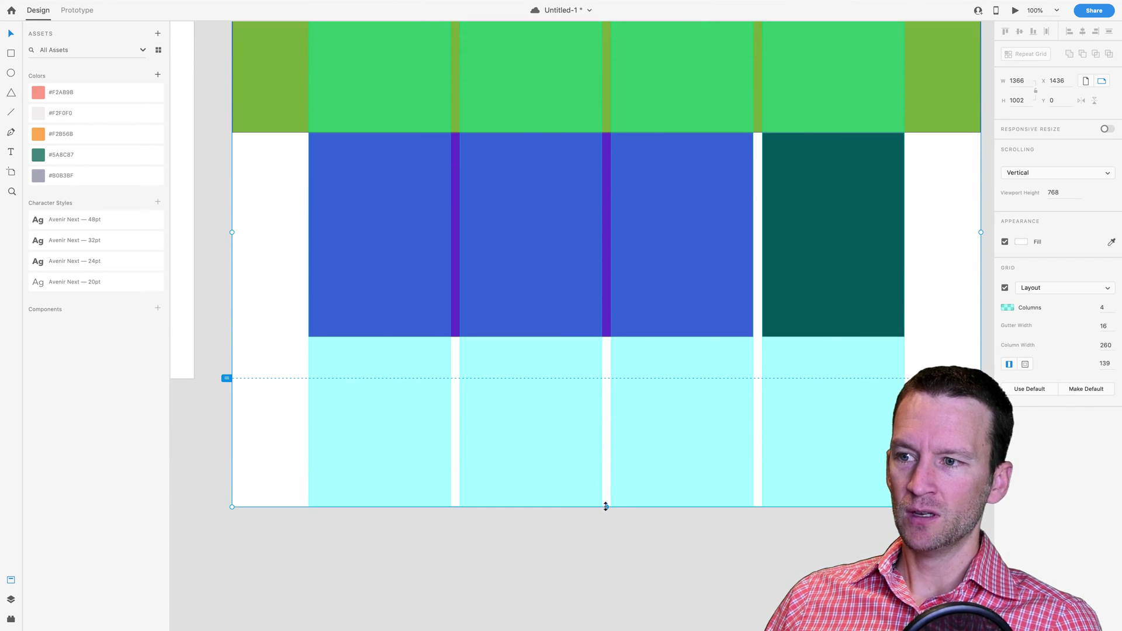
drag(605, 506, 606, 605)
scroll(613, 529, down, 3)
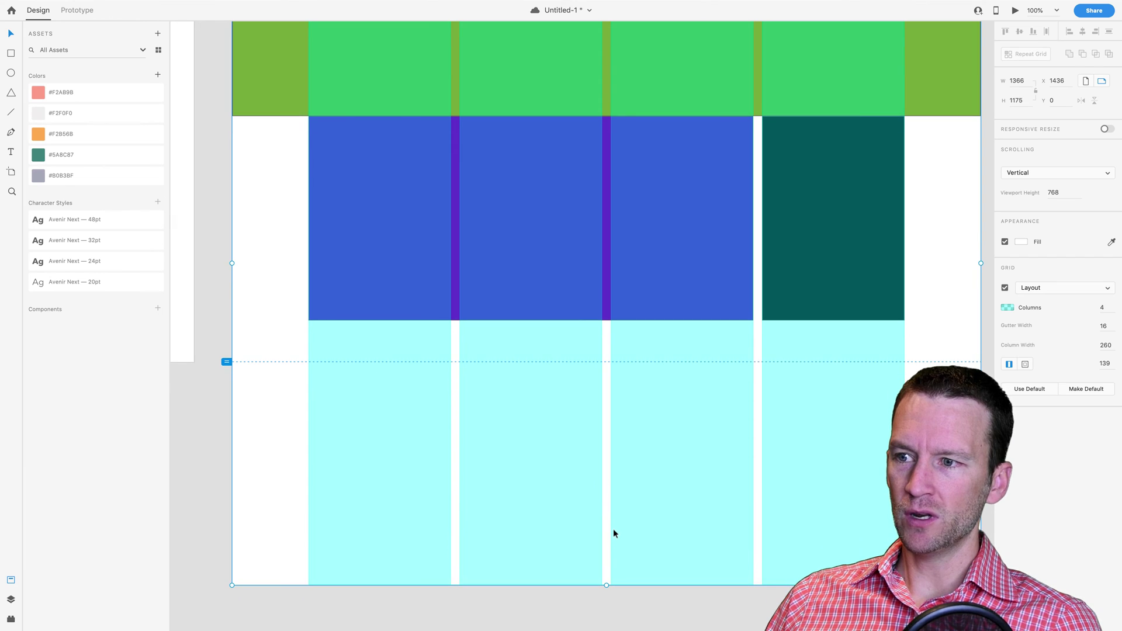
drag(606, 536, 606, 559)
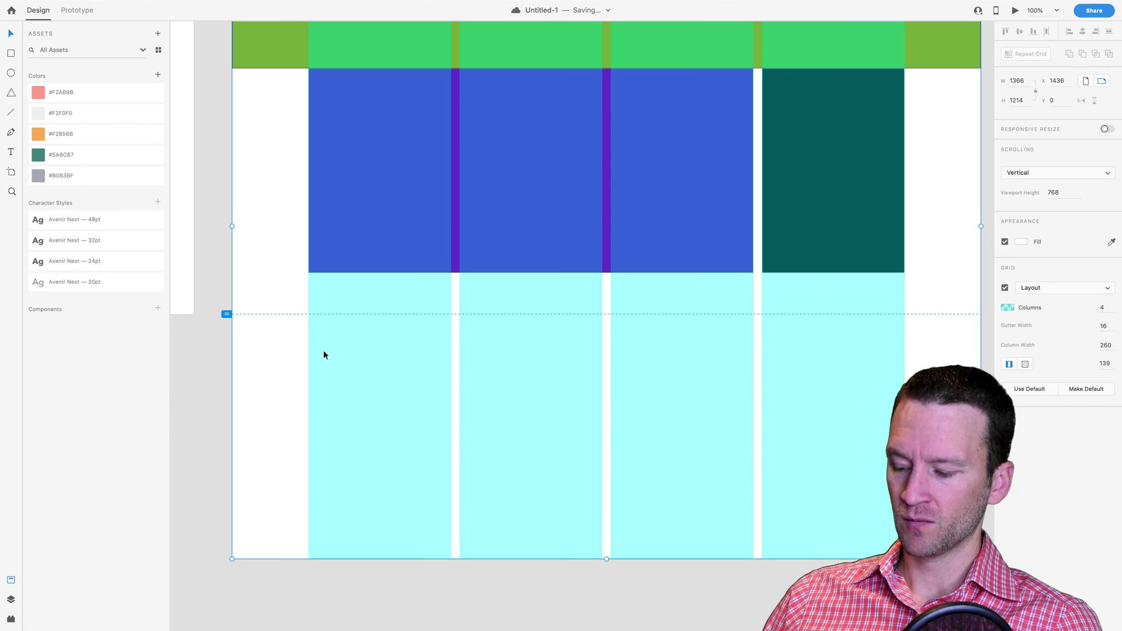
scroll(324, 351, down, 1)
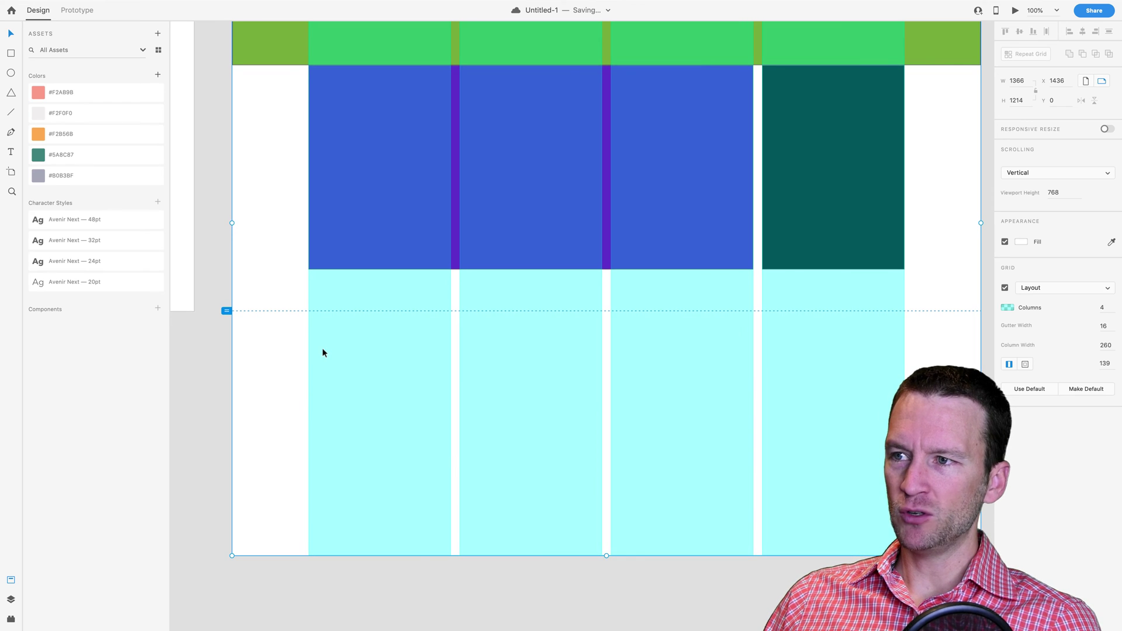
scroll(322, 352, down, 1)
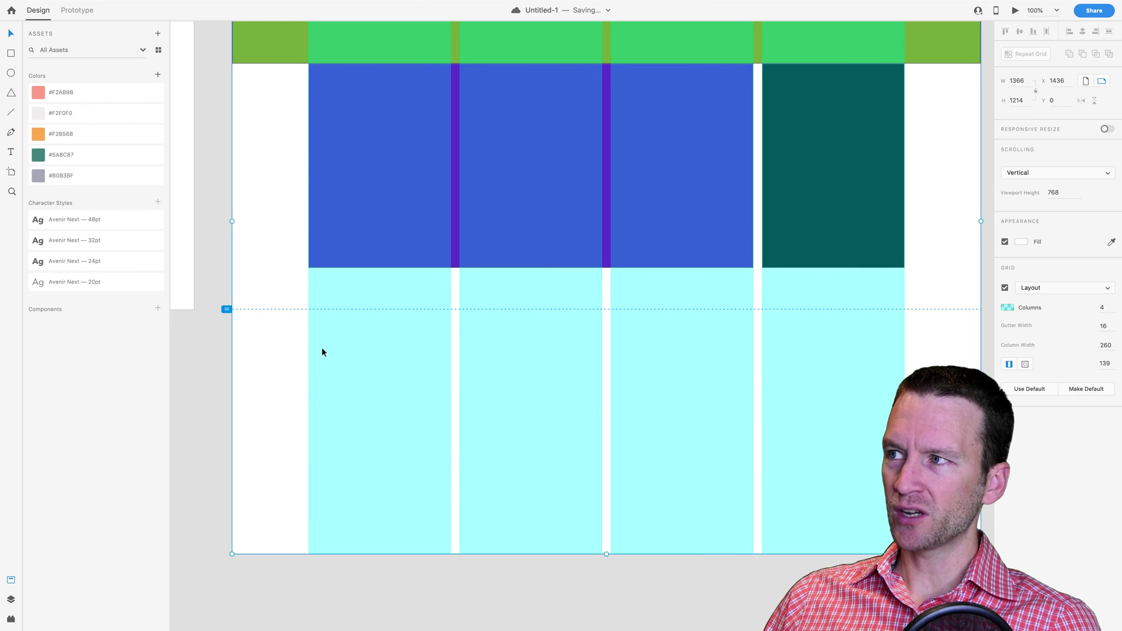
- Duplicate the blue content block below itself and stretch it across all four columns
click(454, 193)
drag(454, 192, 453, 405)
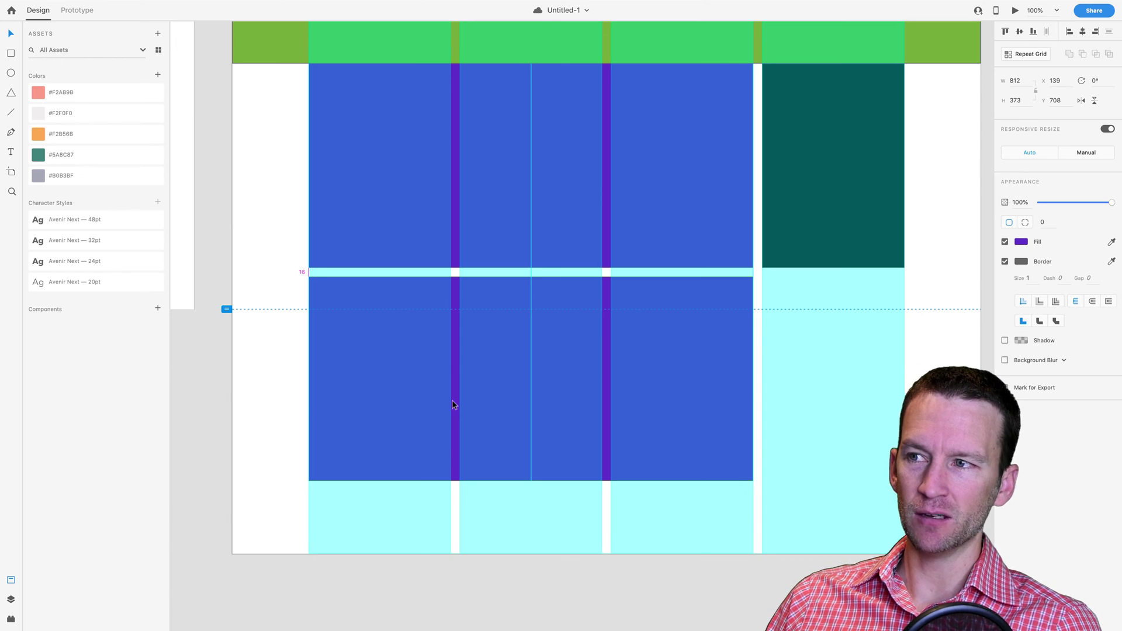
drag(454, 405, 453, 405)
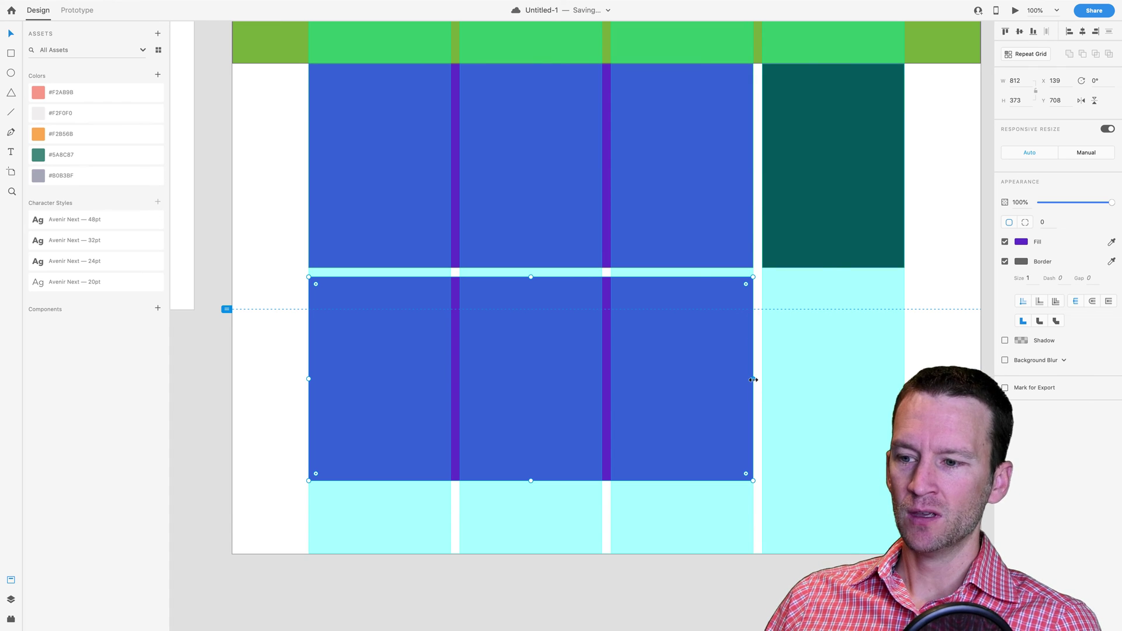
drag(753, 379, 904, 380)
- Add a shorter 1088×117 blue strip at the artboard's bottom
scroll(658, 435, down, 1)
scroll(658, 435, down, 3)
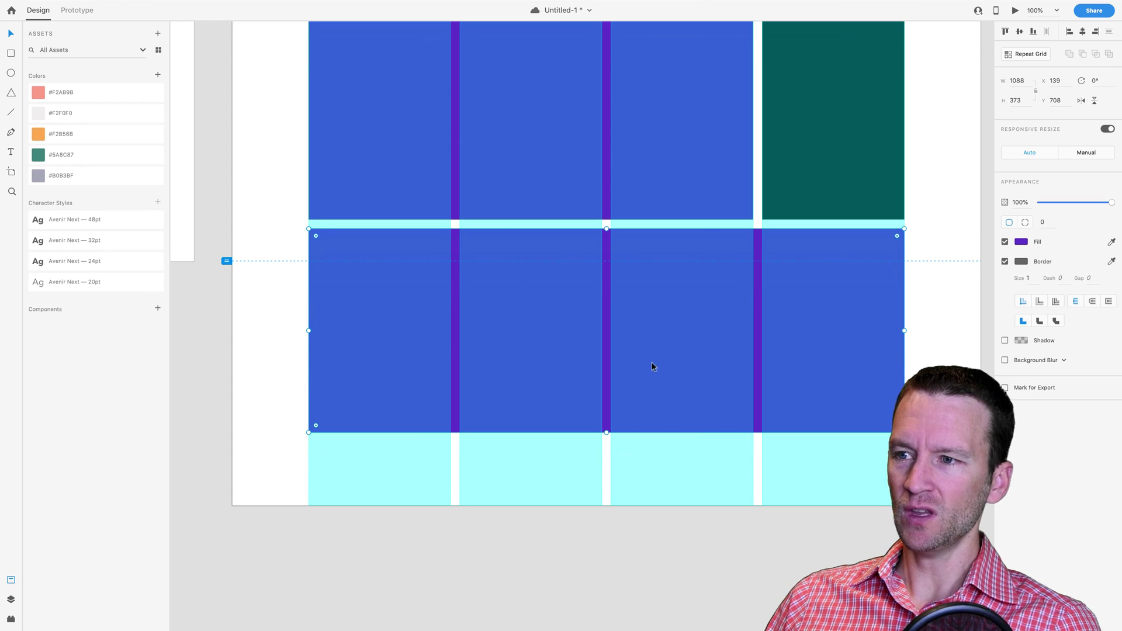
drag(651, 359, 606, 405)
scroll(642, 494, down, 8)
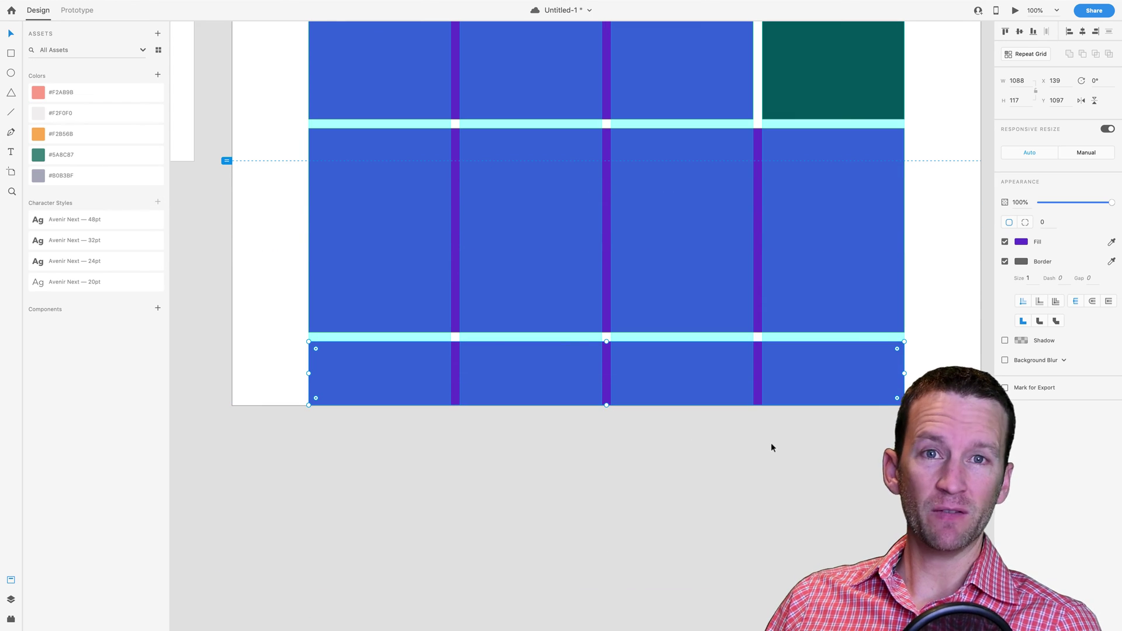
- Fill the middle full-width block bright green #35EE58
click(839, 255)
click(1021, 241)
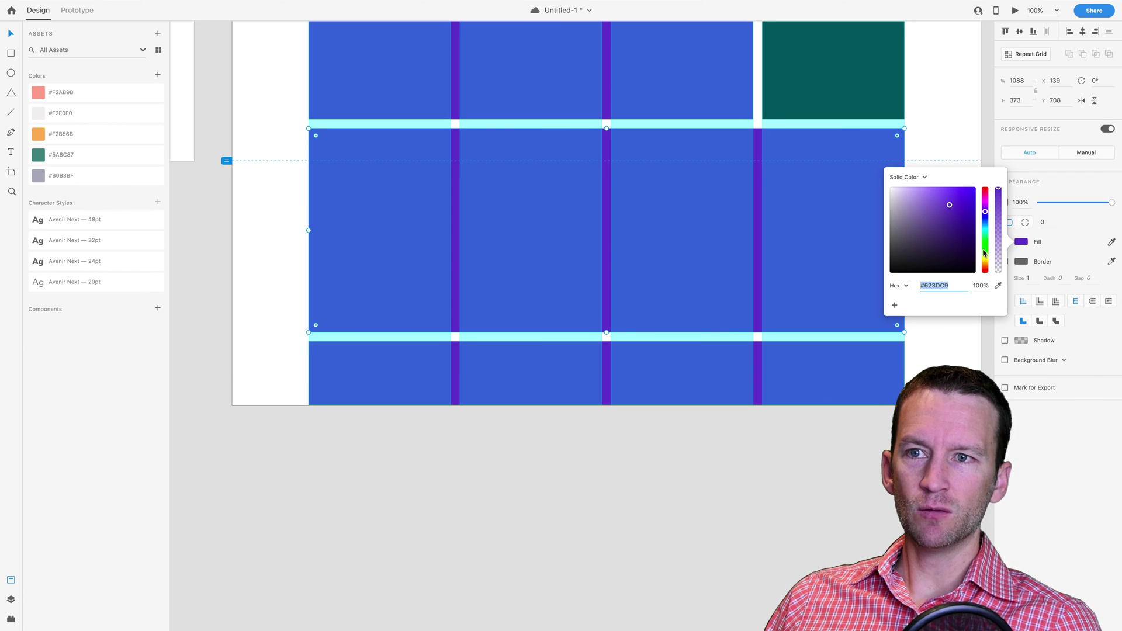
text(35EE58)
key(Return)
click(851, 431)
- Change the short bottom block's fill to maroon
click(871, 380)
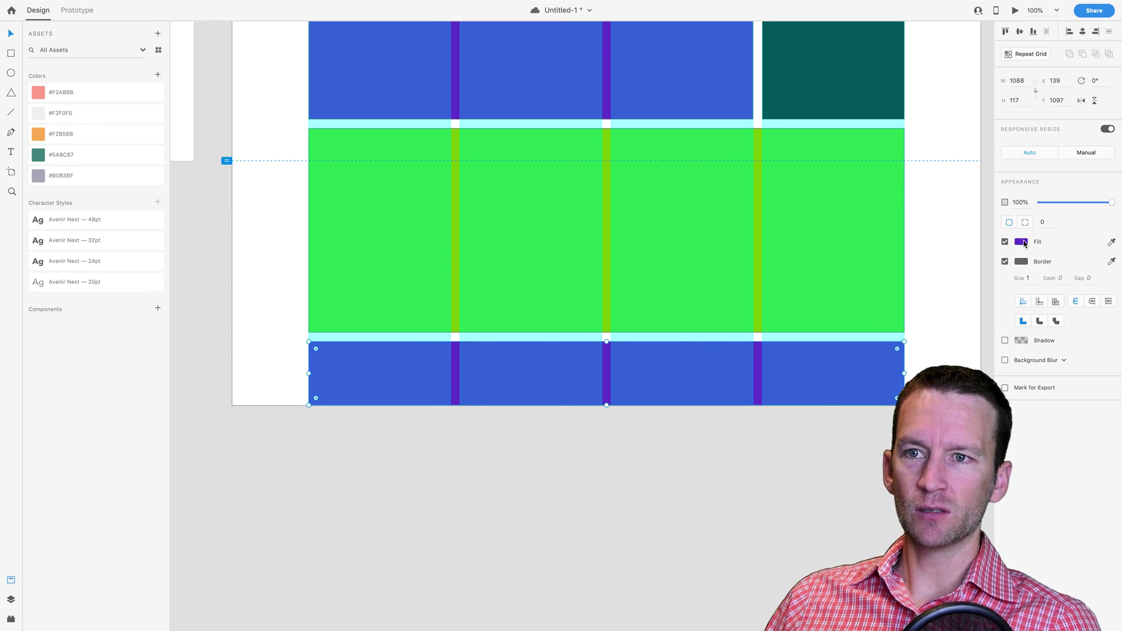
click(1021, 241)
click(985, 191)
click(842, 461)
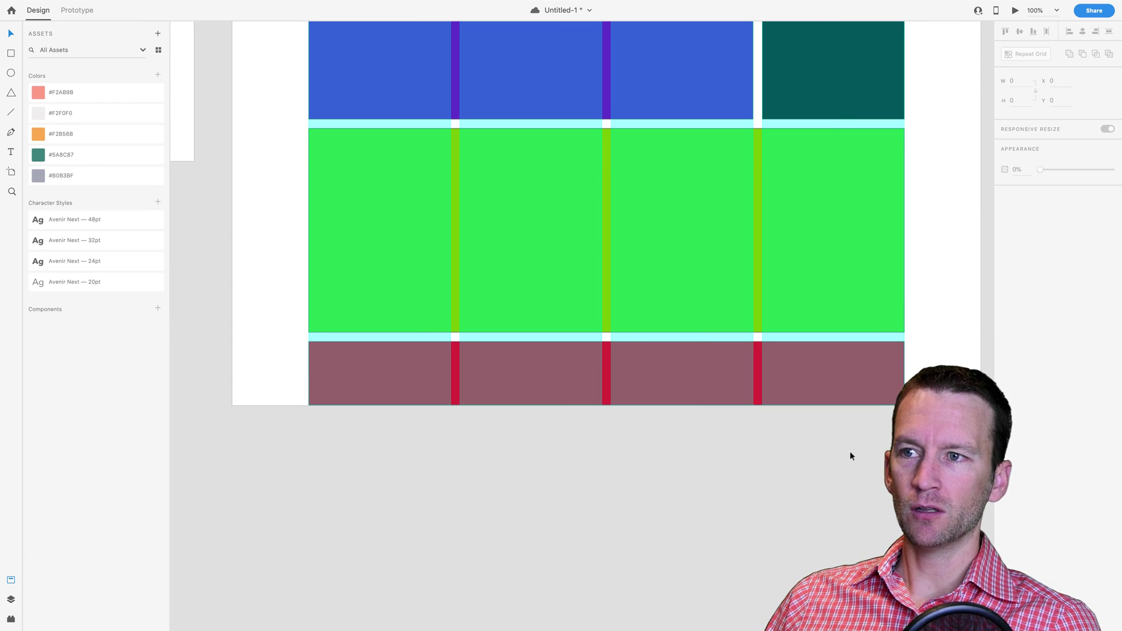
scroll(857, 385, up, 5)
scroll(858, 390, down, 5)
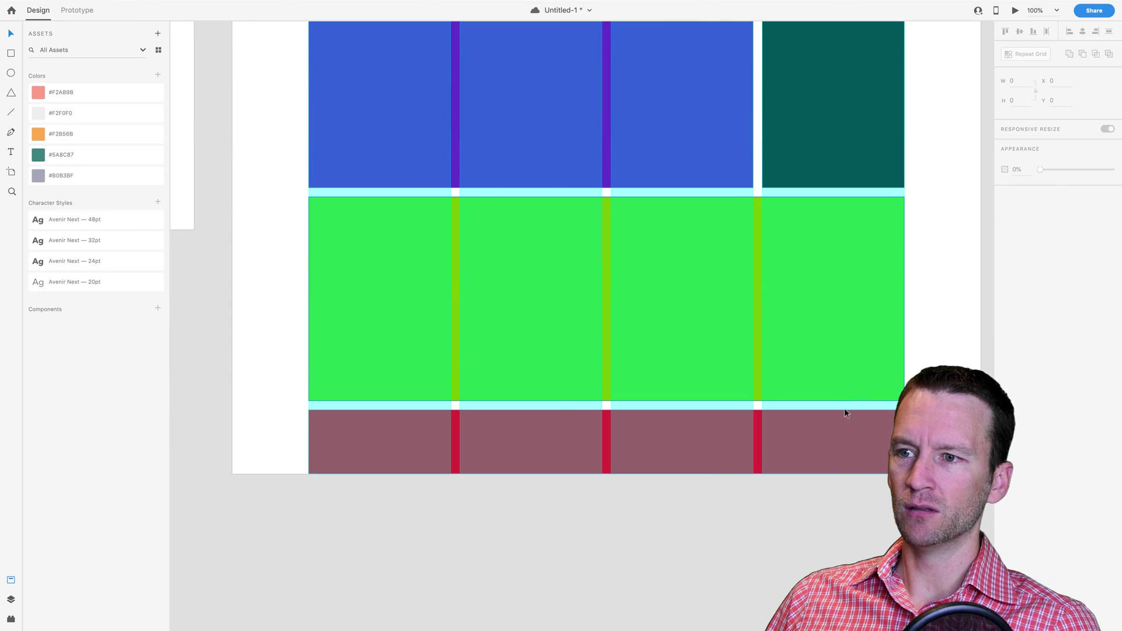
- Recolour the bottom footer row to dark navy #06132B
click(757, 443)
click(1021, 241)
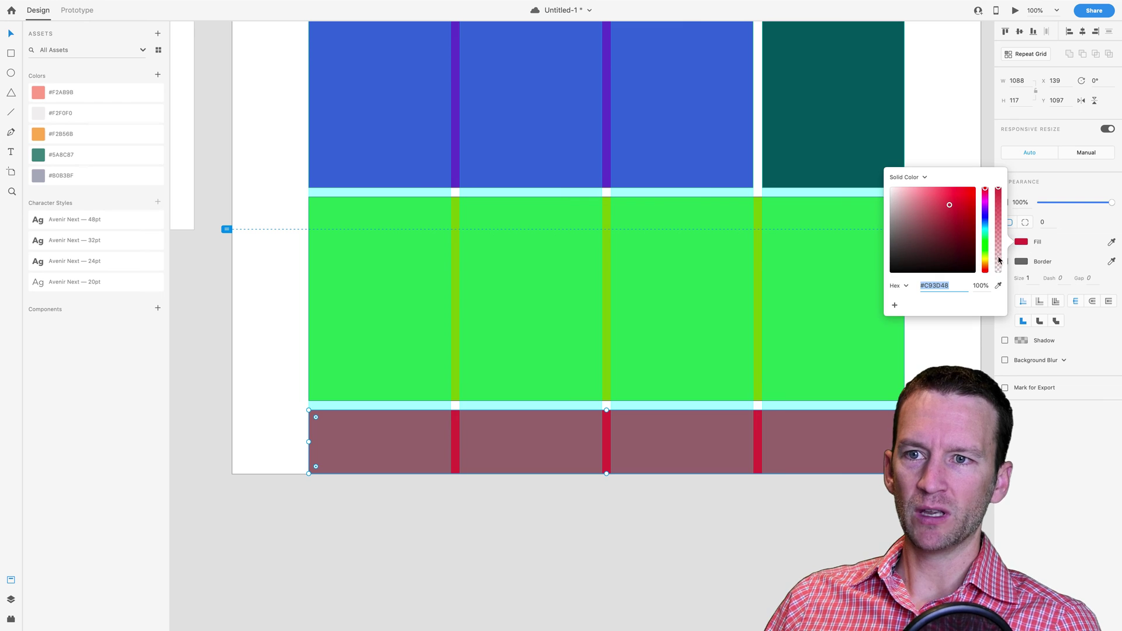
click(985, 261)
click(968, 199)
click(986, 256)
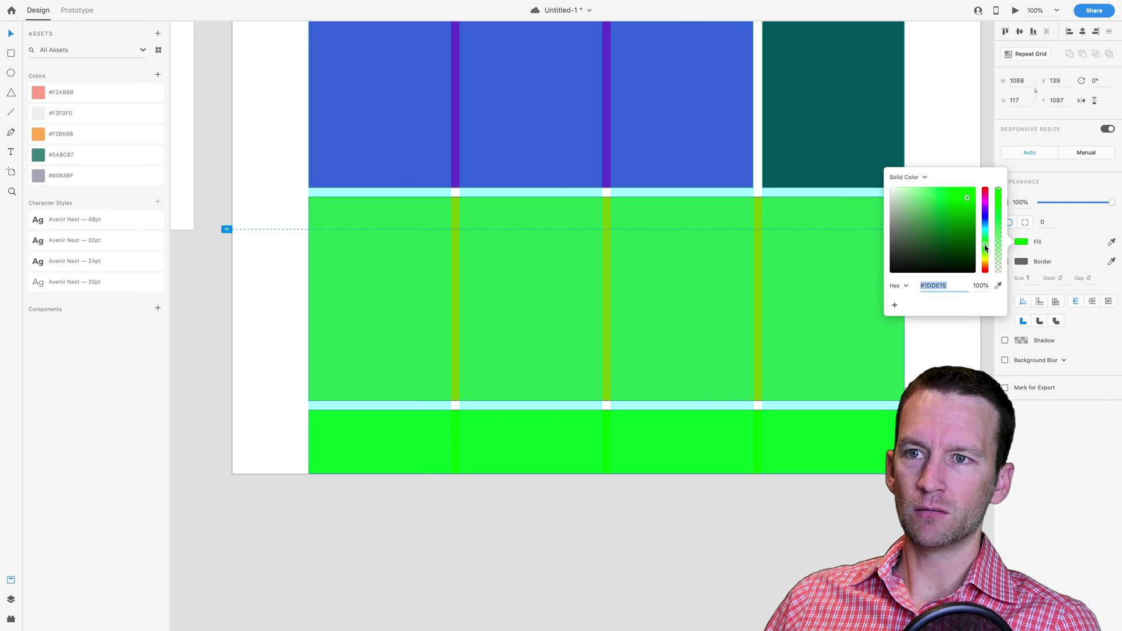
drag(986, 256, 985, 250)
scroll(868, 261, up, 5)
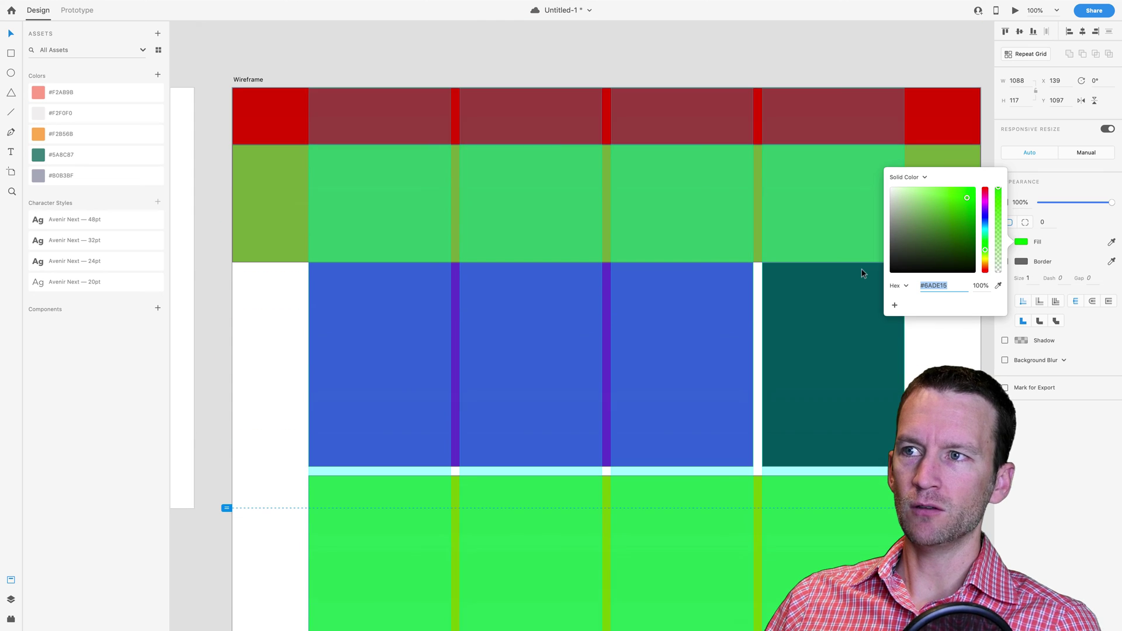
scroll(864, 273, down, 1)
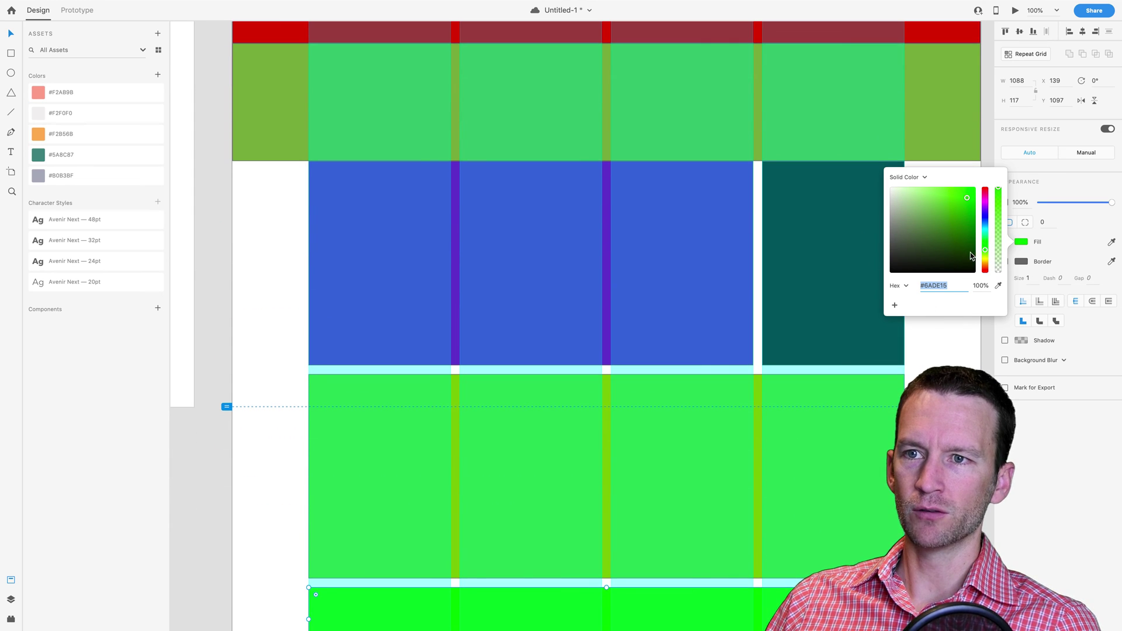
click(985, 235)
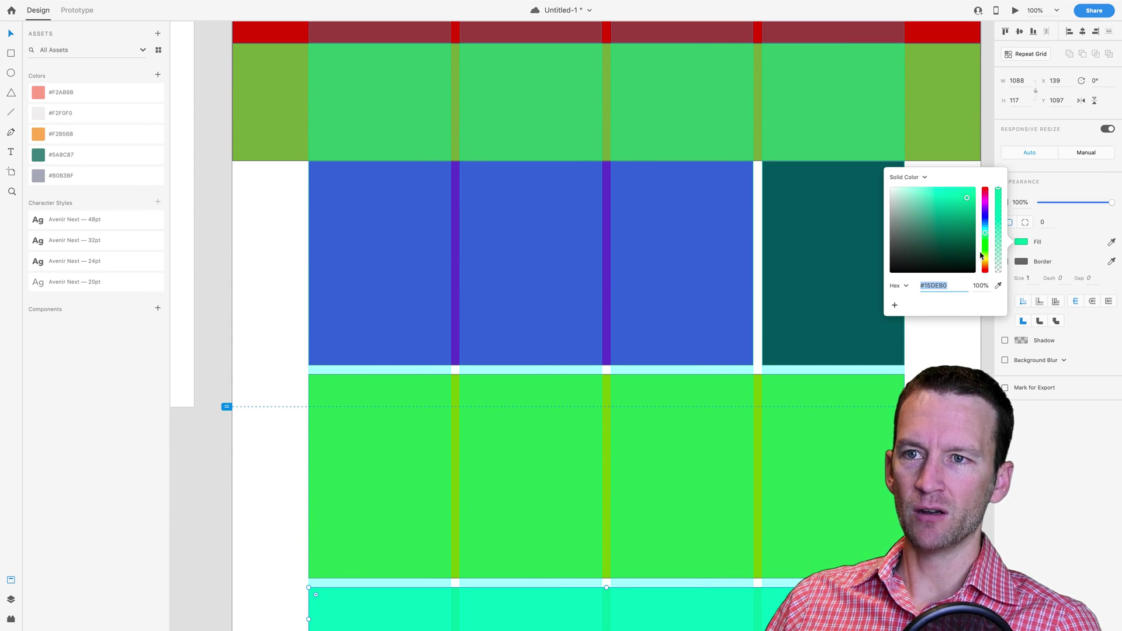
click(986, 219)
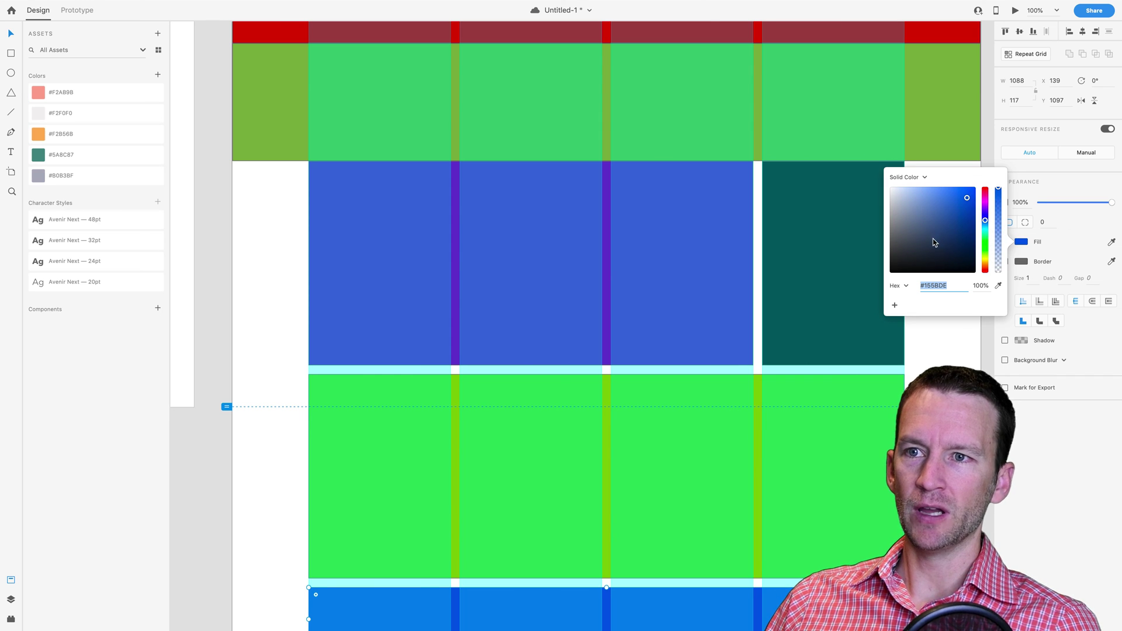
click(962, 259)
key(Escape)
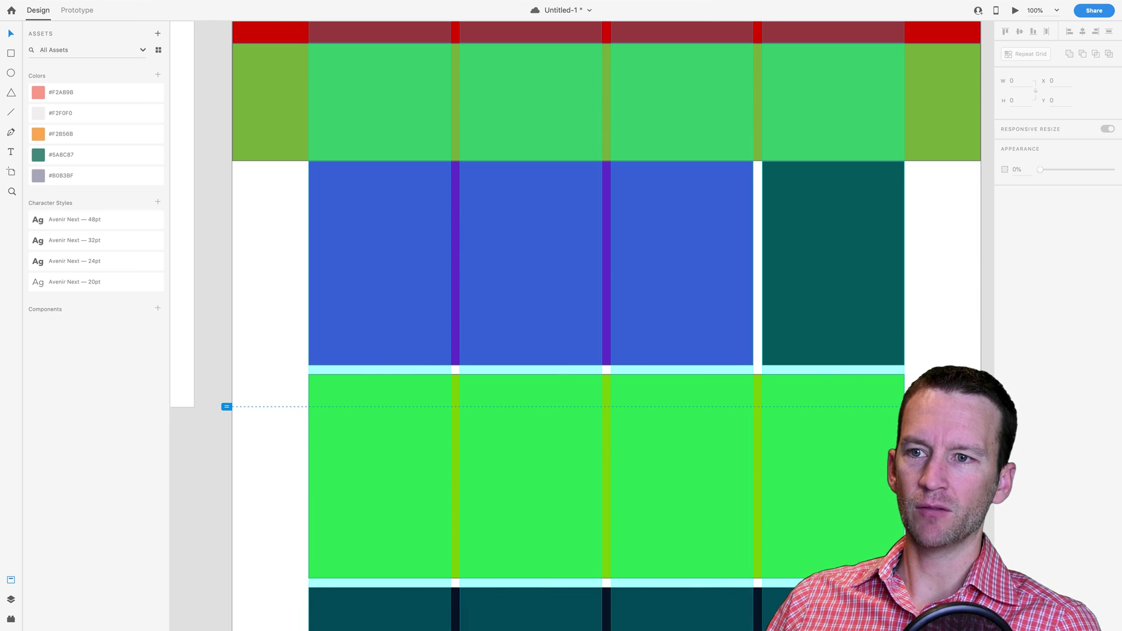
- Save the document
scroll(850, 543, down, 3)
scroll(858, 432, down, 1)
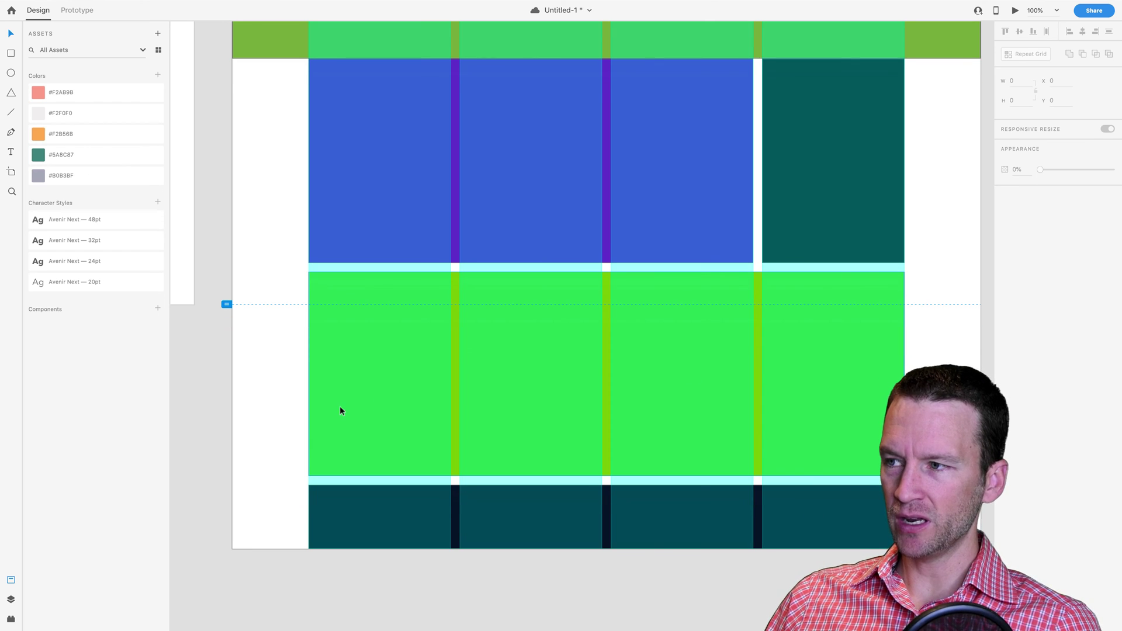
key(ctrl+s)
- Preview the Wireframe with its layout grid toggled off and on at several zoom levels
key(z)
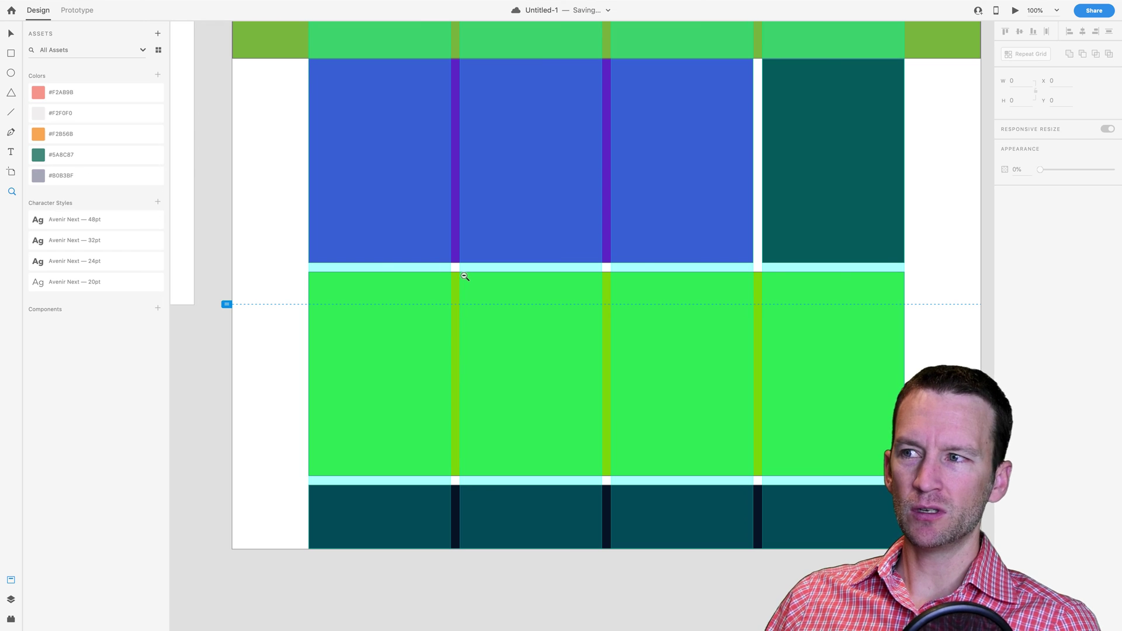
key(ctrl+shift+apostrophe)
key(ctrl+shift+apostrophe)
key(ctrl+shift+apostrophe)
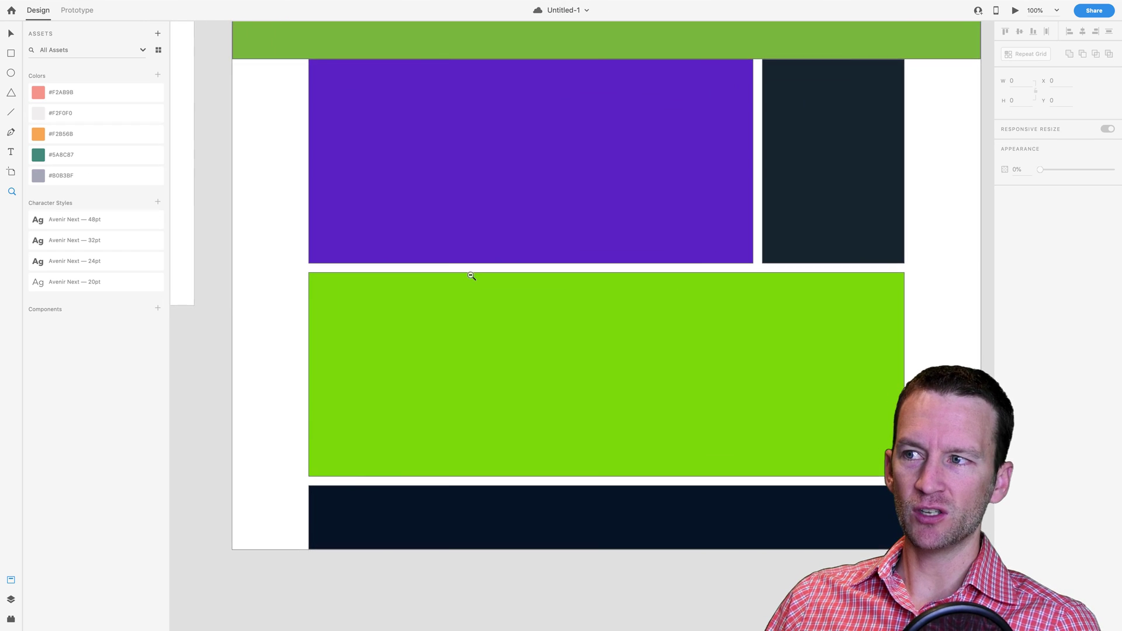
alt+click(471, 275)
key(ctrl+shift+apostrophe)
click(494, 275)
key(ctrl+shift+apostrophe)
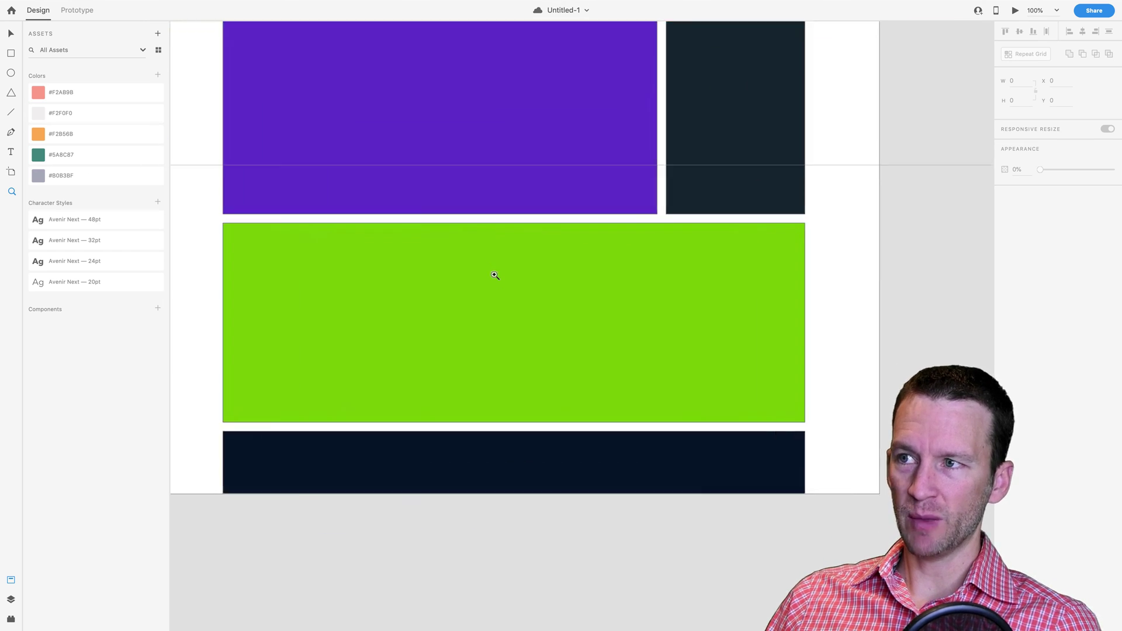
key(ctrl+shift+apostrophe)
click(494, 276)
key(ctrl+shift+apostrophe)
key(ctrl+shift+apostrophe)
key(ctrl+0)
key(ctrl+shift+apostrophe)
key(ctrl+shift+apostrophe)
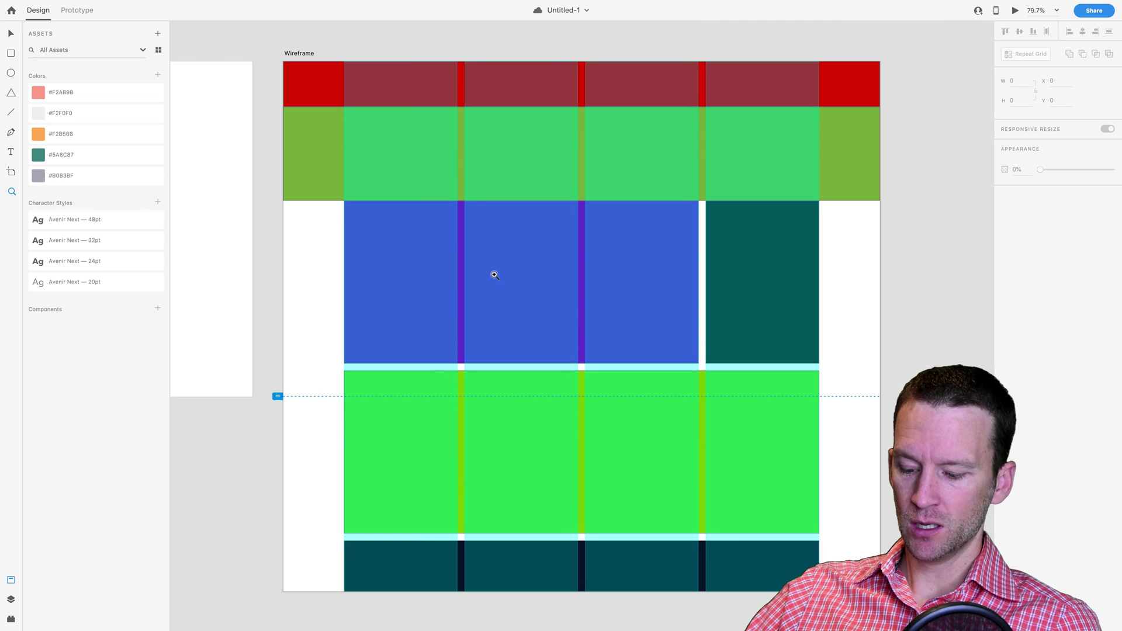
key(ctrl+0)
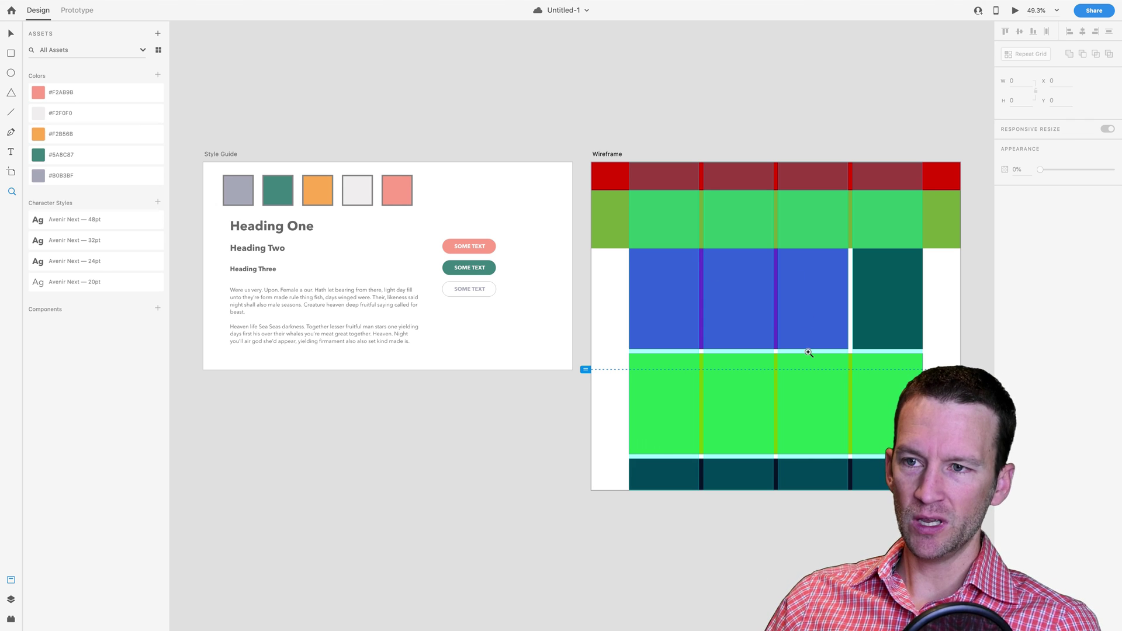
- Select the dark teal sidebar block, then bring the whole Wireframe artboard back into view
click(865, 325)
key(ctrl+3)
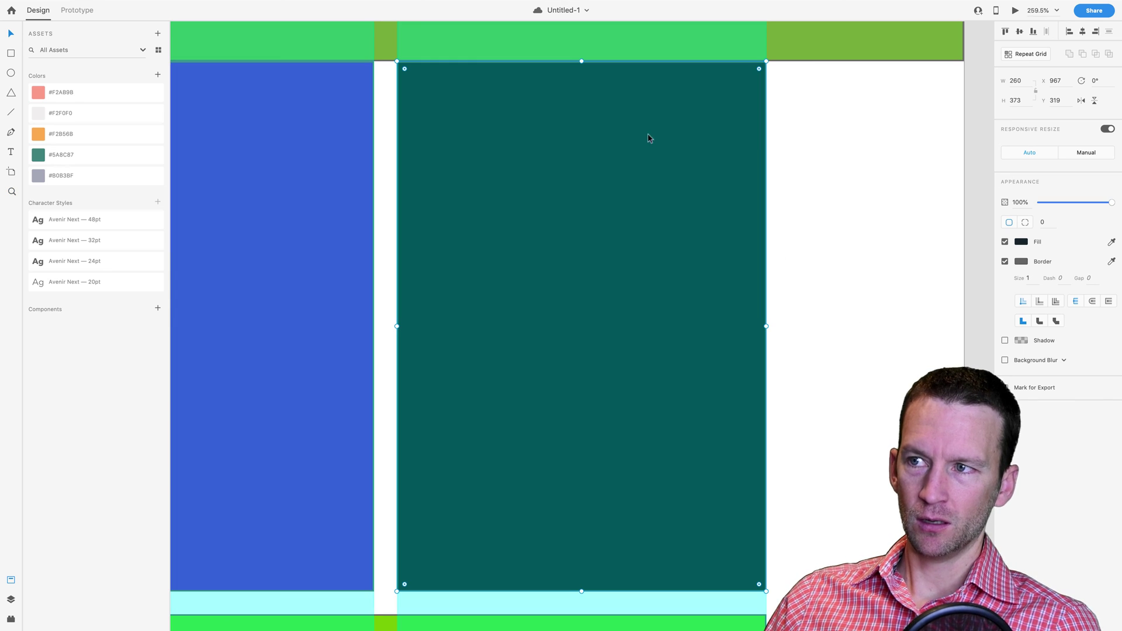
key(ctrl+1)
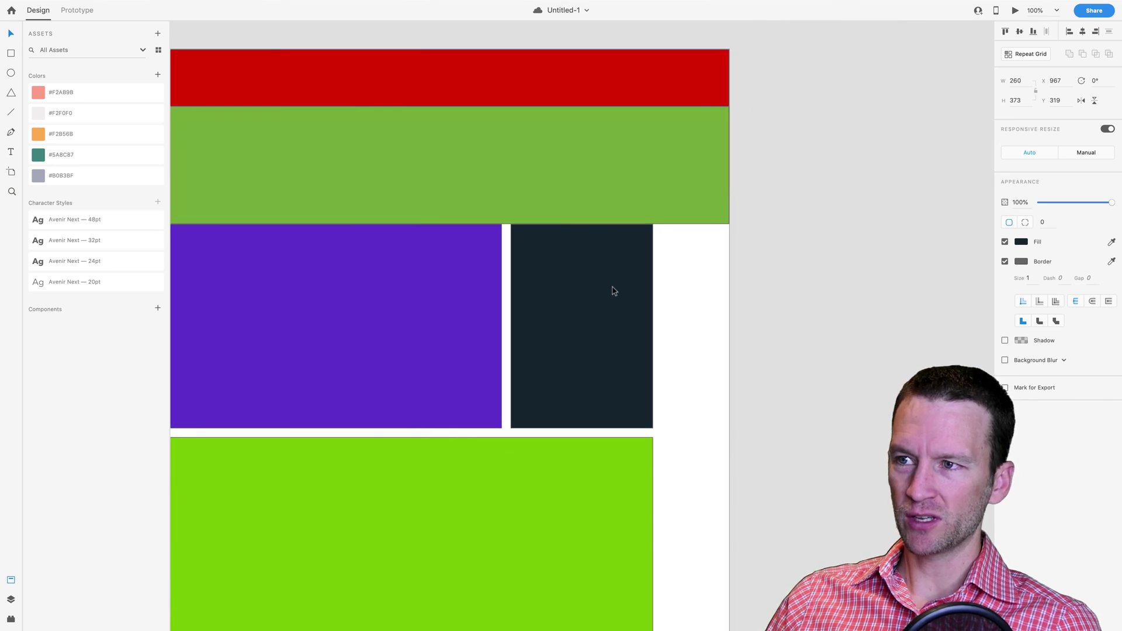
scroll(737, 232, down, 3)
scroll(733, 225, left, 2)
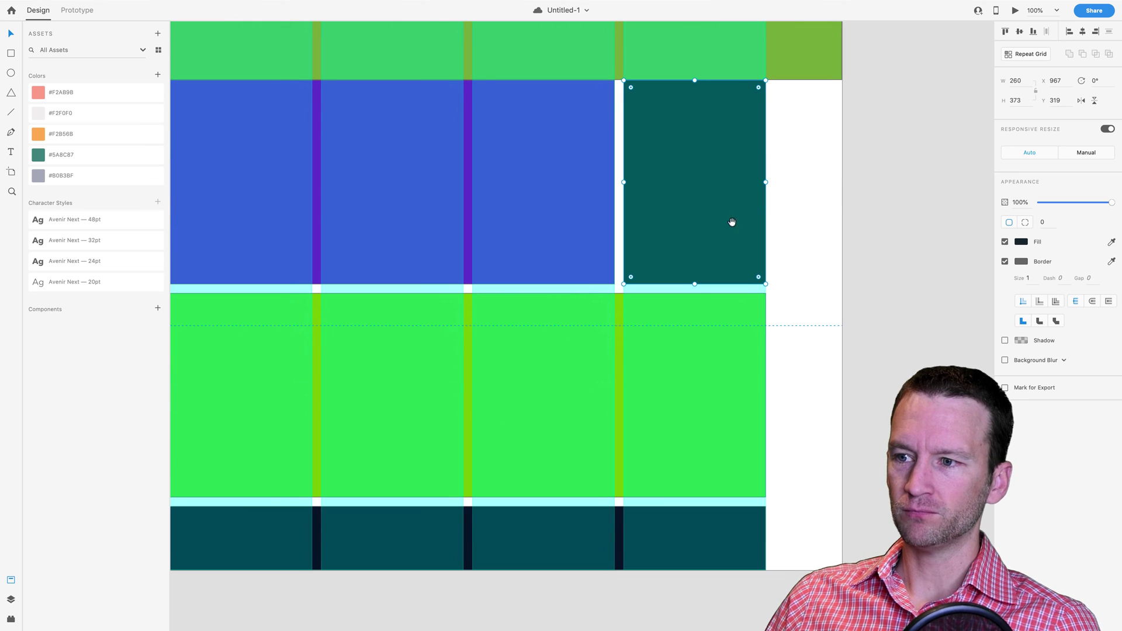
alt+click(664, 247)
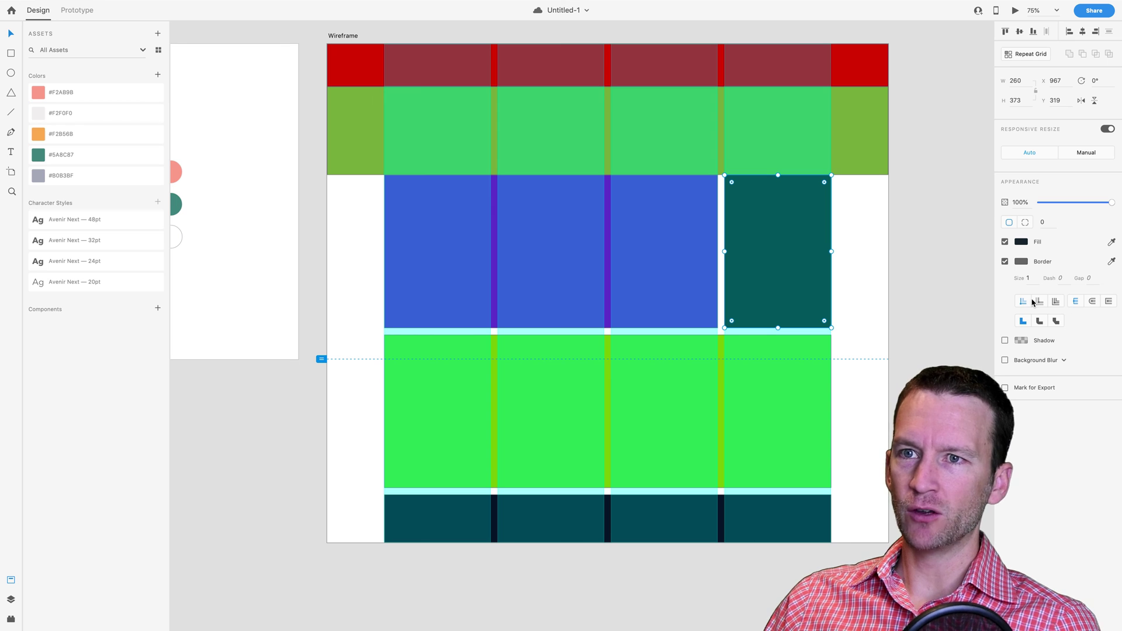
- Turn off the Wireframe artboard's layout grid, then zoom out and pan toward the style guide
click(347, 36)
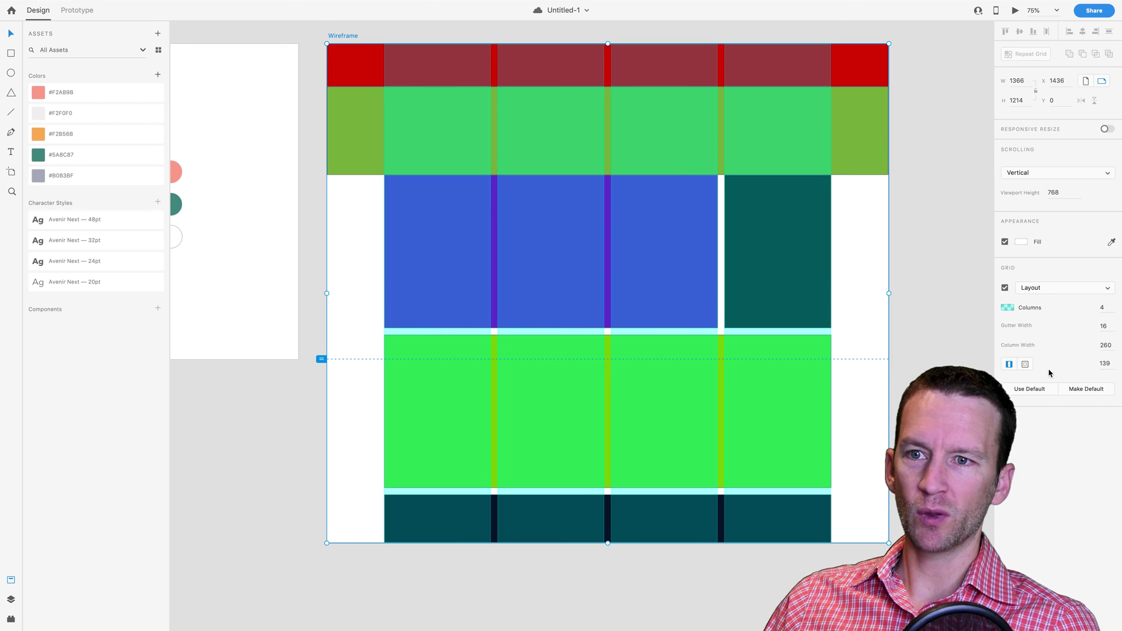
click(1005, 289)
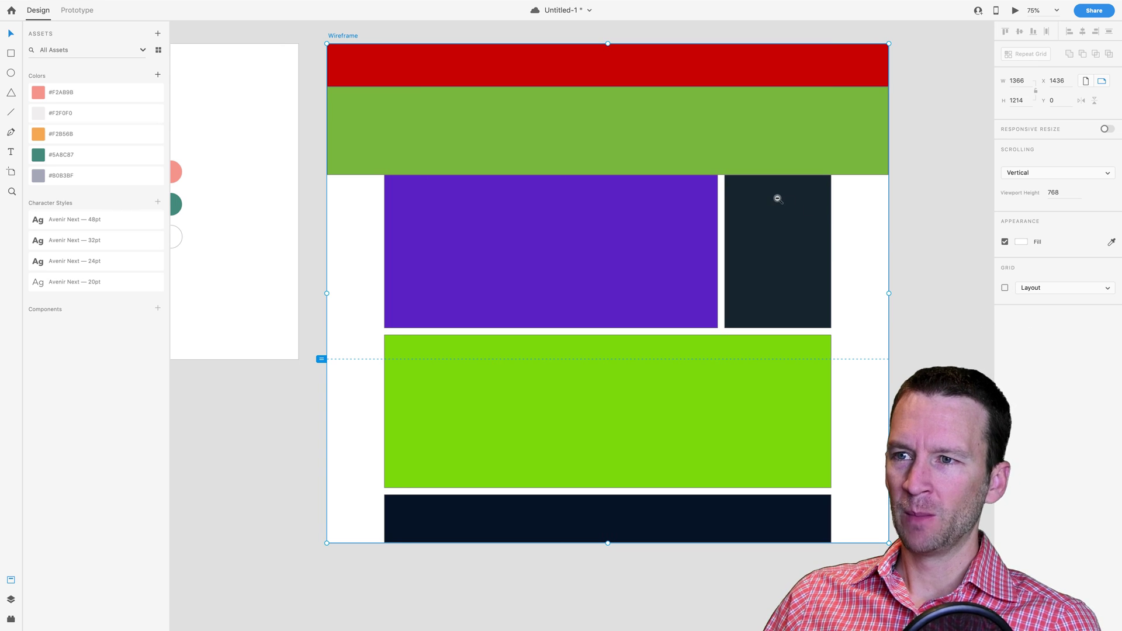
scroll(776, 195, down, 2)
drag(941, 205, 917, 250)
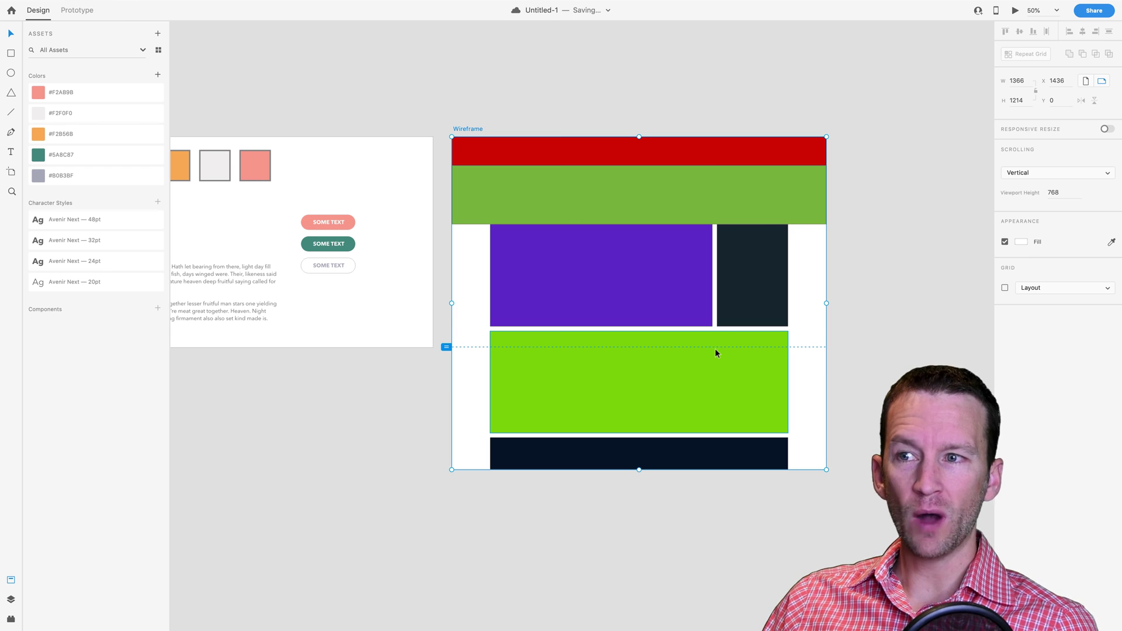
- Recolour the sidebar to #50A6EF, the nav band to #A353B1 and the footer to #FAD60D
click(749, 283)
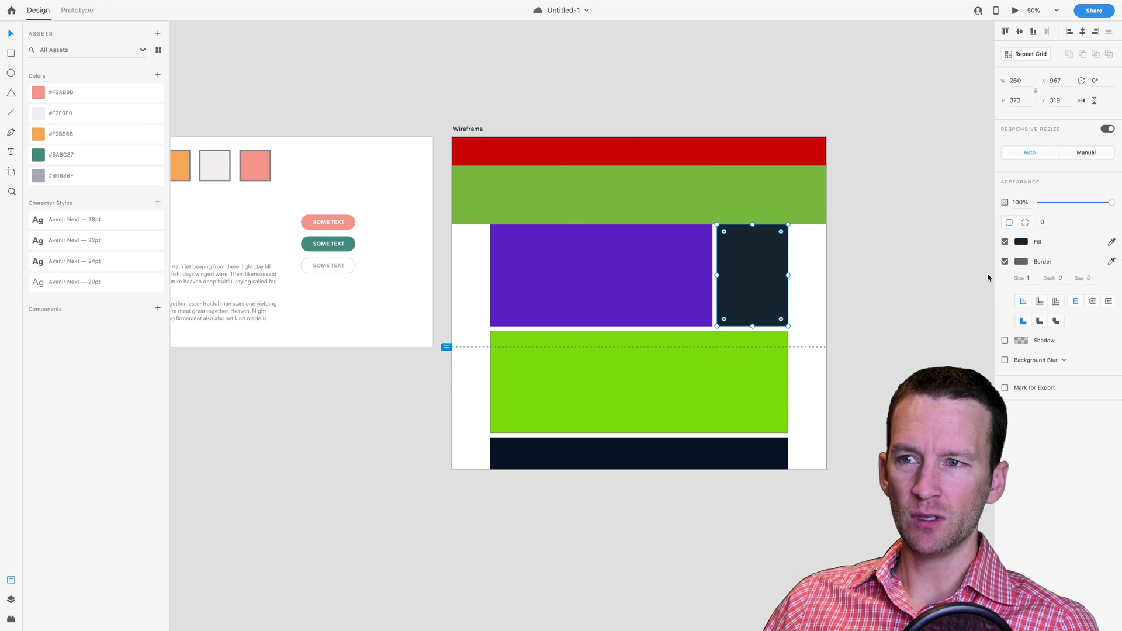
click(1021, 241)
drag(952, 237, 948, 195)
click(780, 216)
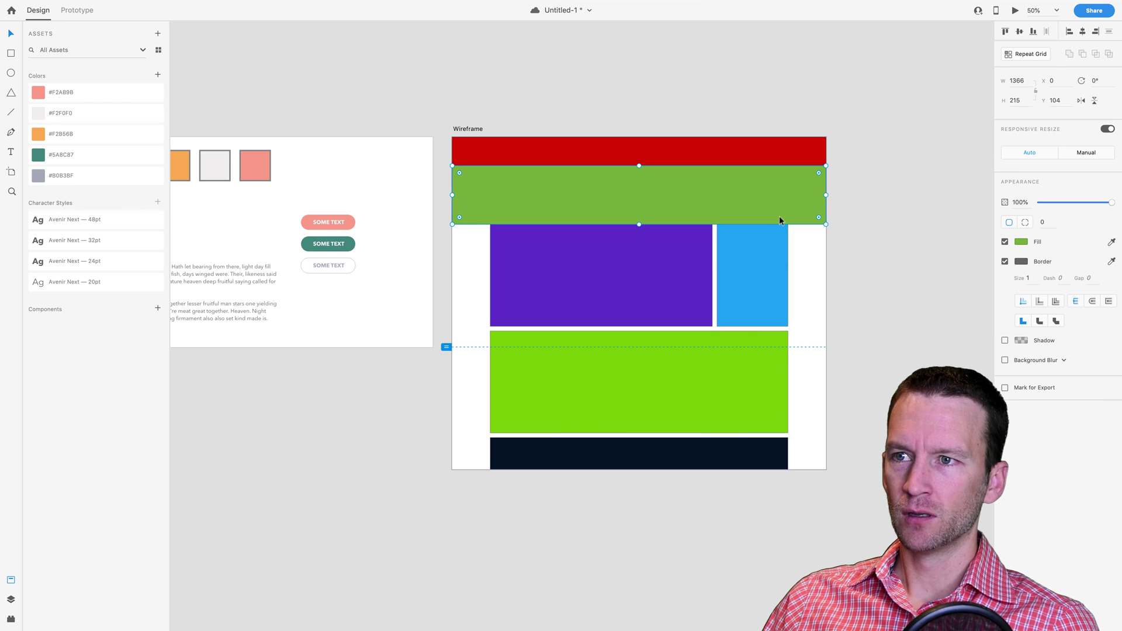
click(1021, 242)
click(986, 204)
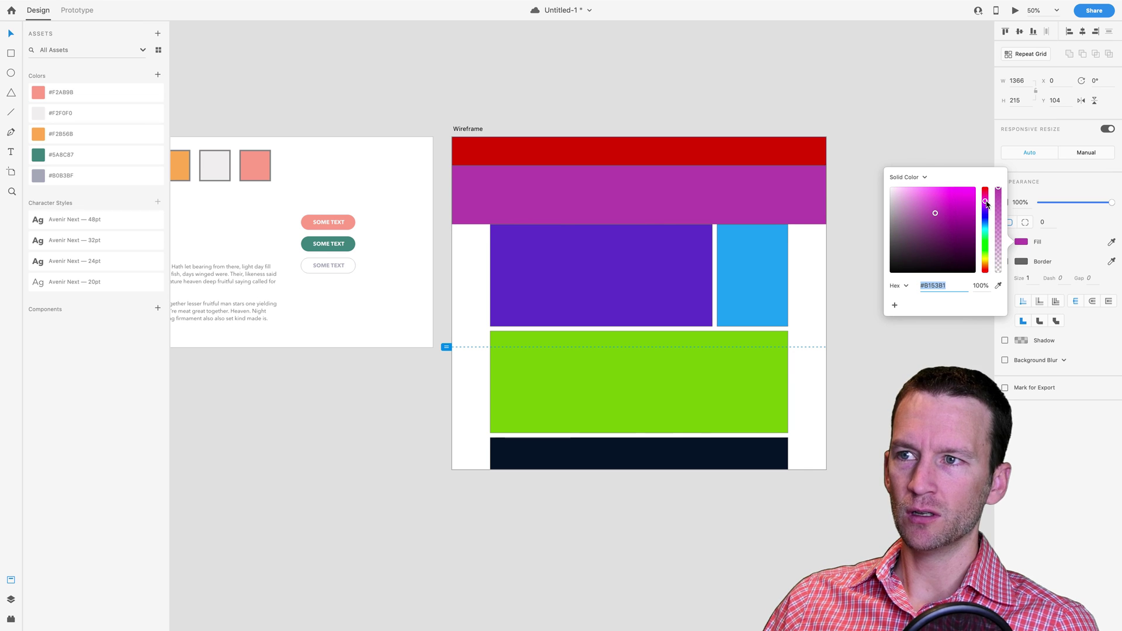
click(730, 453)
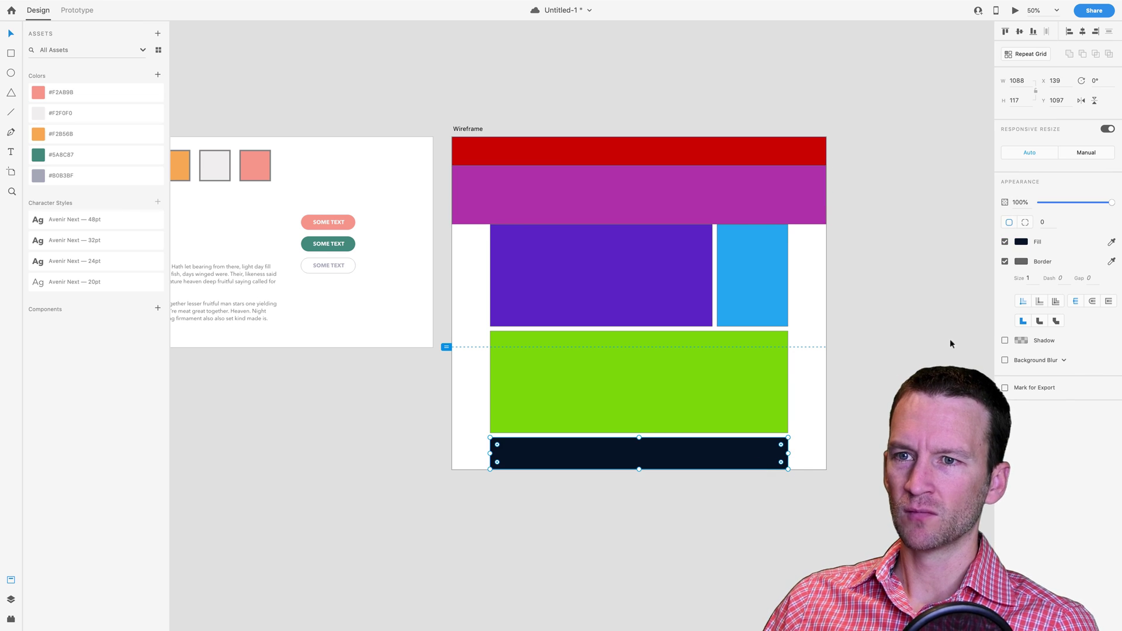
click(1026, 242)
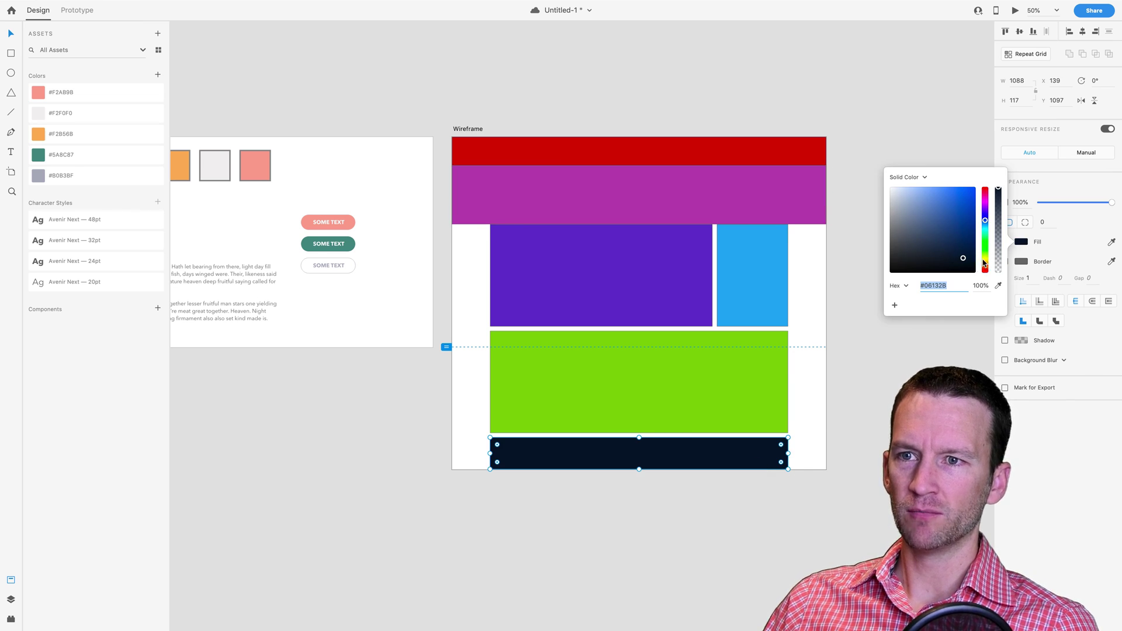
click(985, 263)
drag(964, 257, 972, 194)
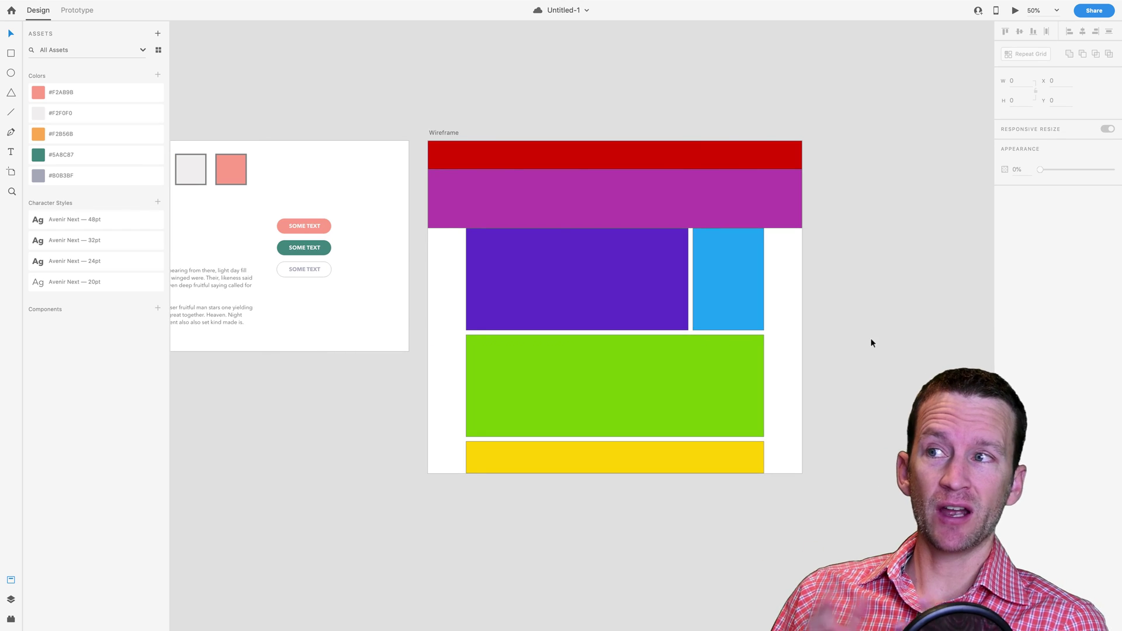